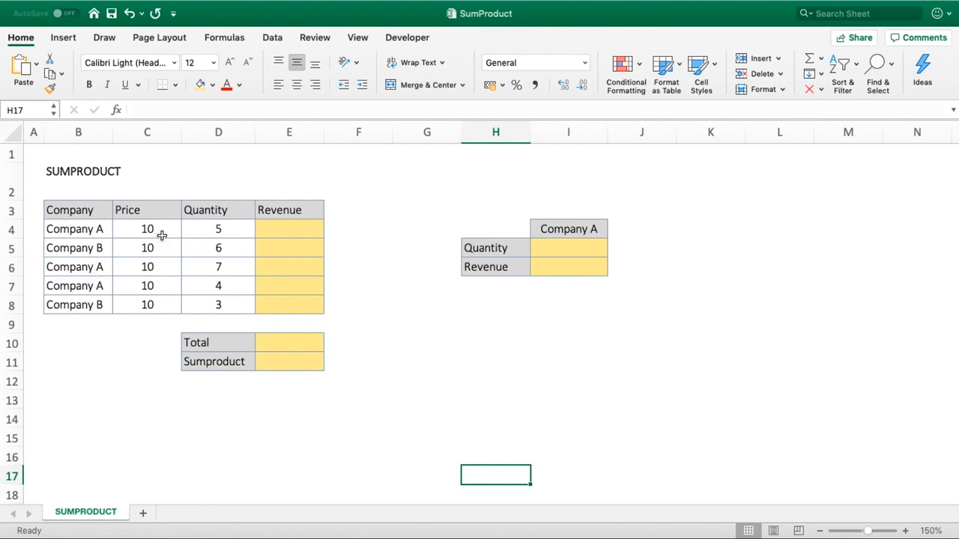
pyautogui.moveTo(161, 233); pyautogui.dragTo(161, 301)
pyautogui.click(164, 286)
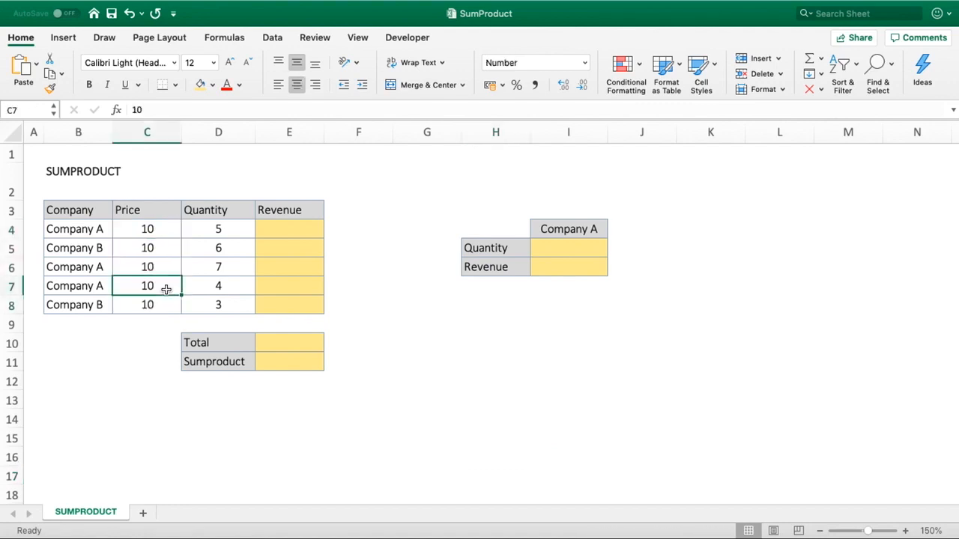
pyautogui.click(237, 231)
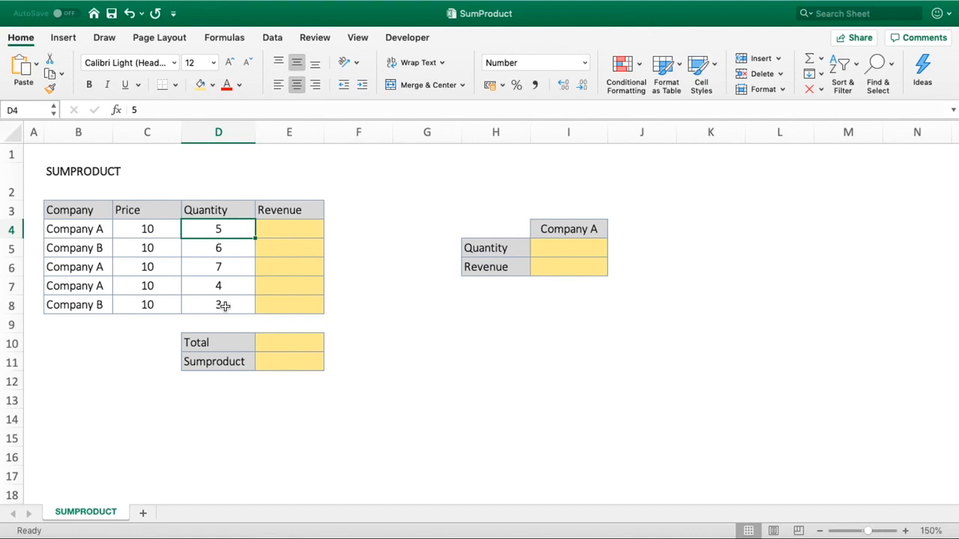
pyautogui.click(235, 341)
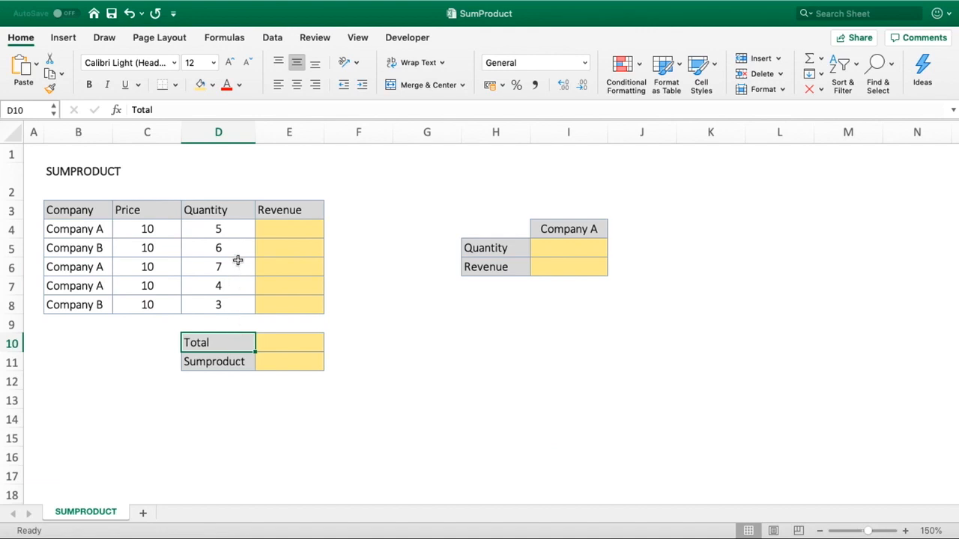
pyautogui.click(161, 225)
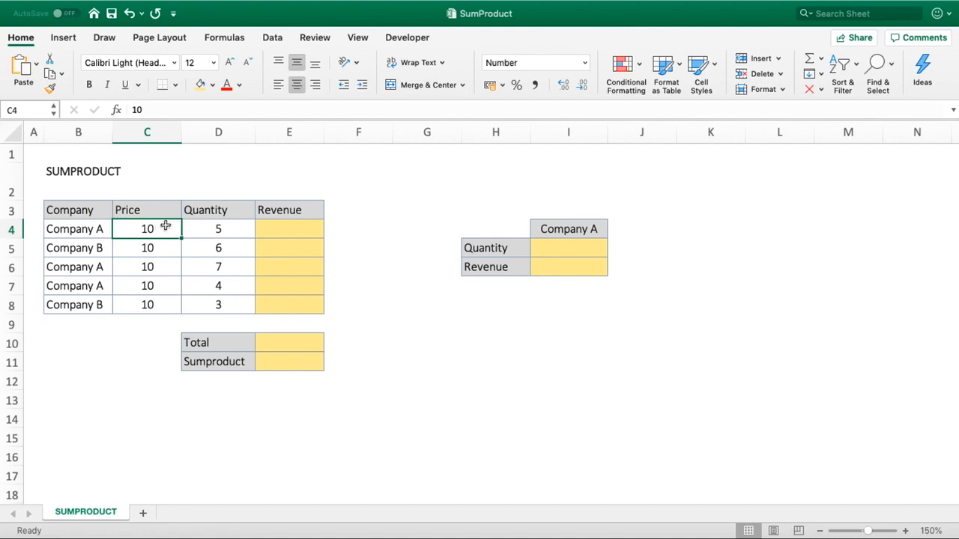
pyautogui.click(203, 229)
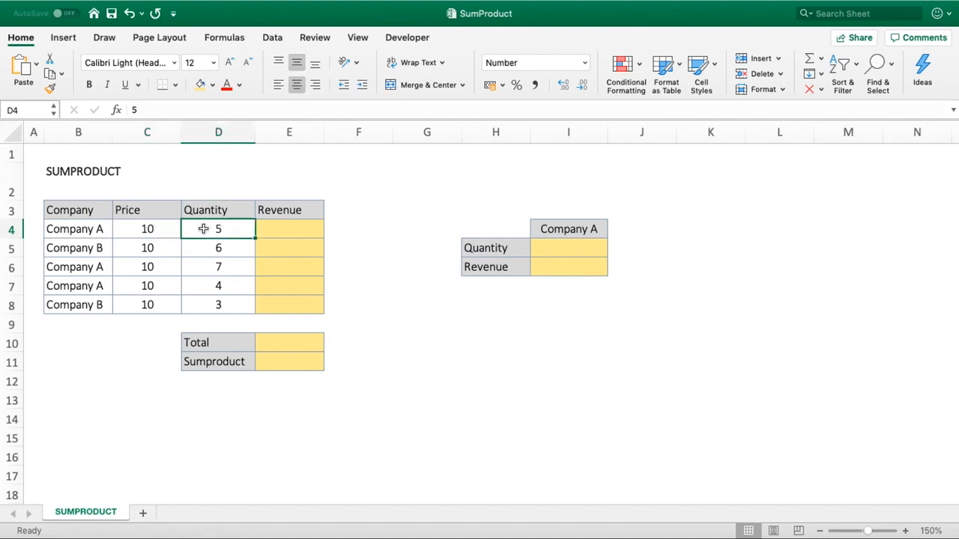
# - Calculate the first row's revenue in E4 as price times quantity with =C4*D4
pyautogui.click(288, 230)
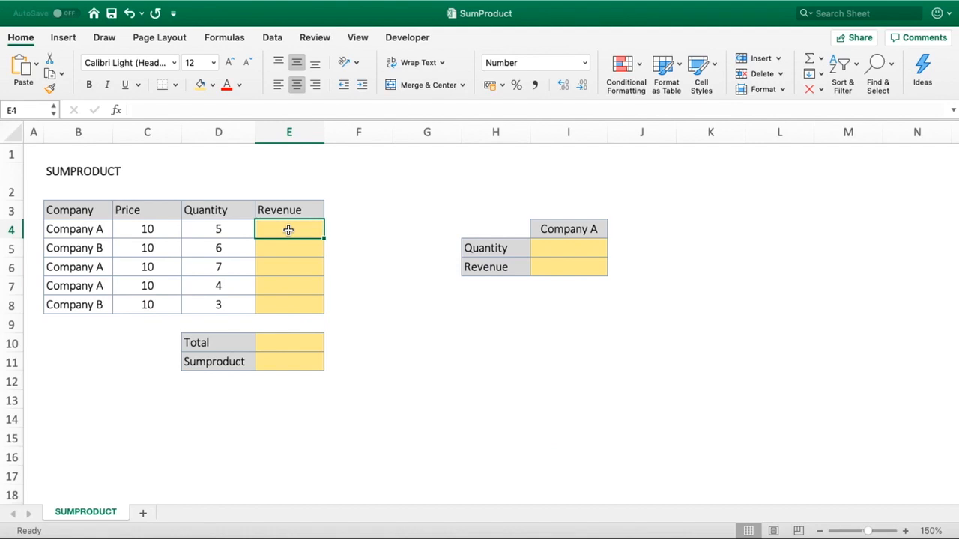
pyautogui.write('=')
pyautogui.click(158, 229)
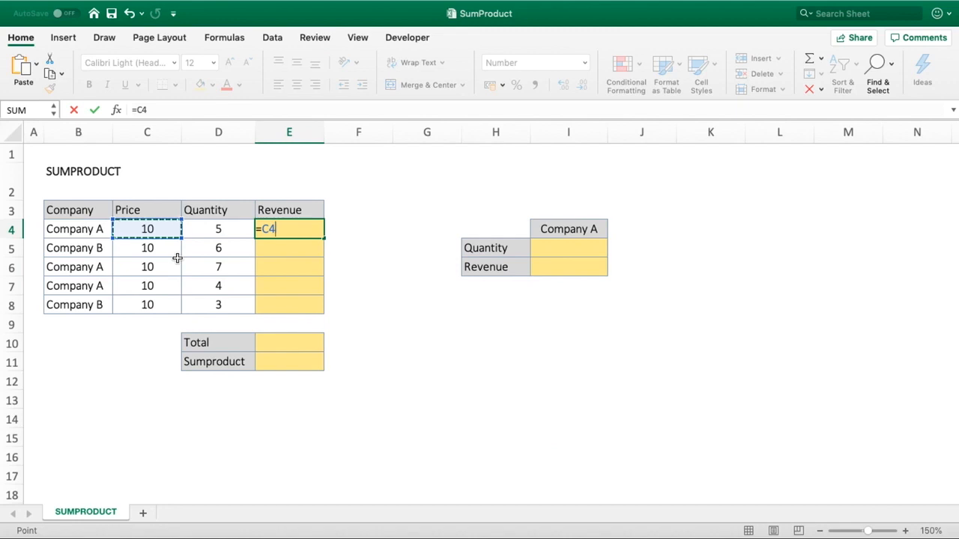
pyautogui.write('*')
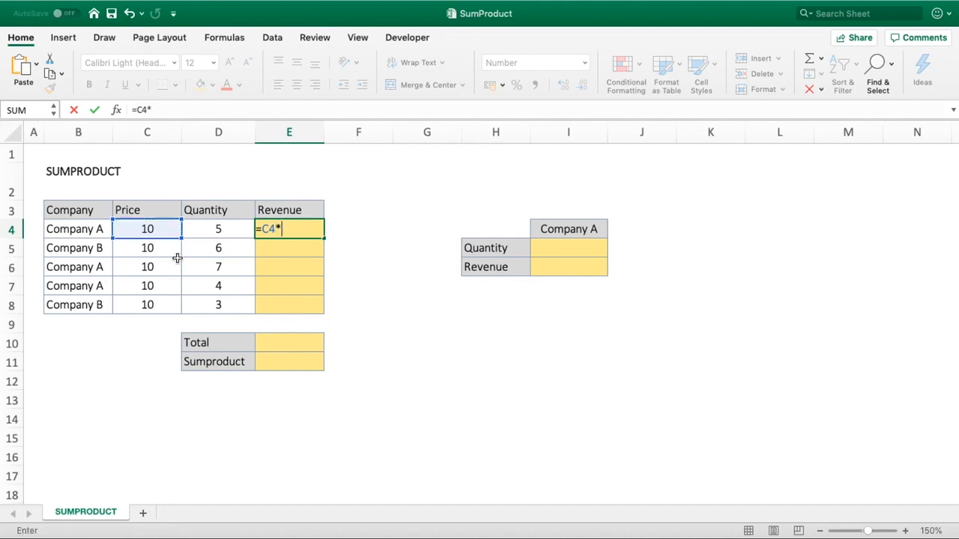
pyautogui.click(215, 227)
pyautogui.press('Return')
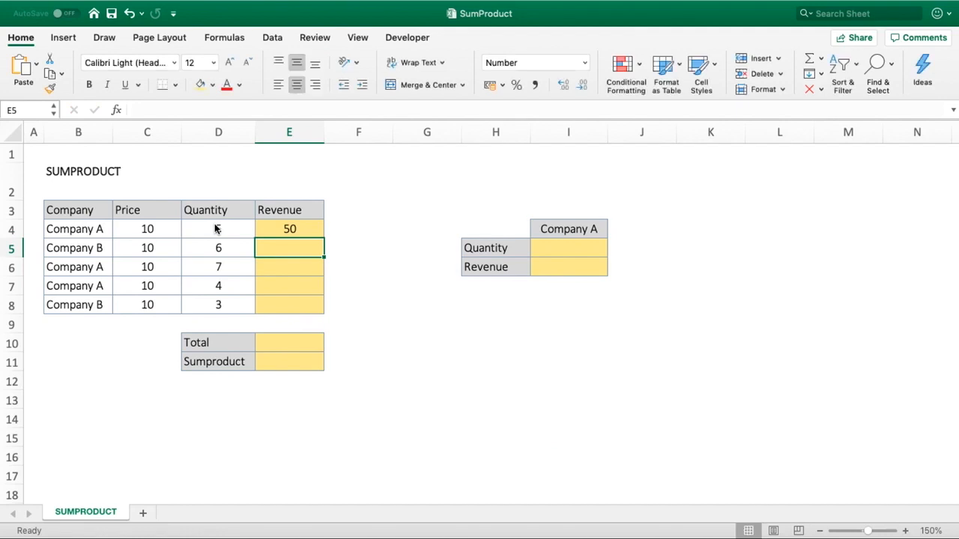
# - Fill the revenue formula from E4 down through E8
pyautogui.click(317, 230)
pyautogui.moveTo(325, 239); pyautogui.dragTo(320, 307)
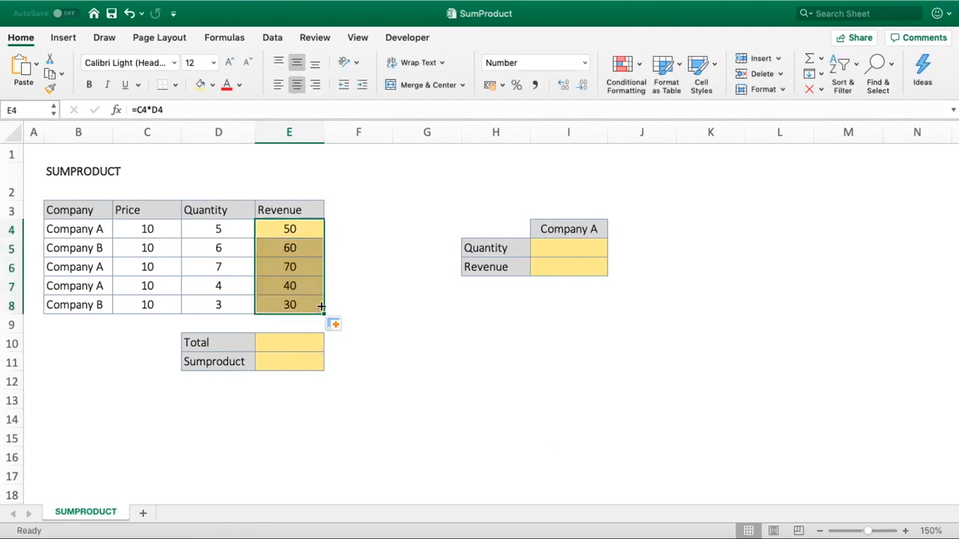
pyautogui.click(340, 305)
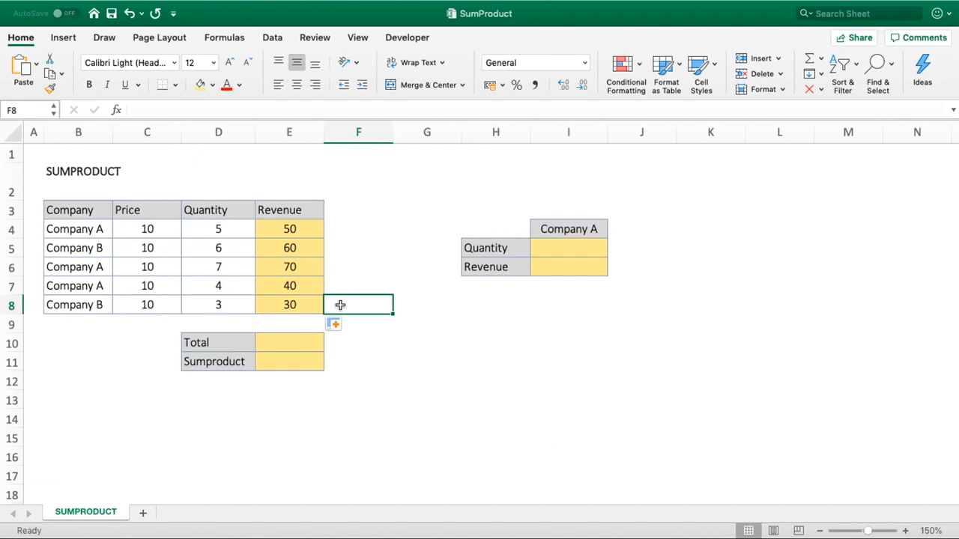
pyautogui.click(176, 231)
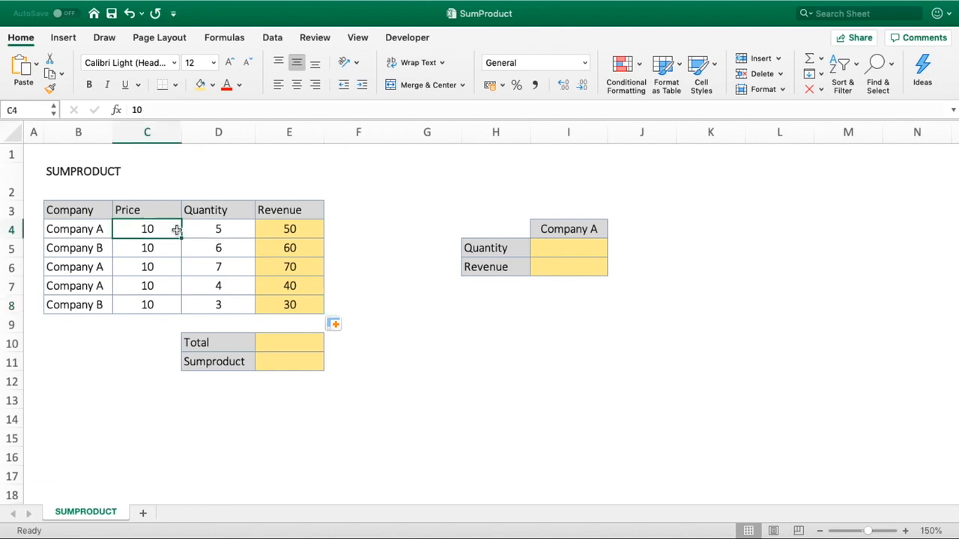
pyautogui.click(235, 227)
# - Format cells E4:E11 with the £ English (United Kingdom) accounting format
pyautogui.click(281, 228)
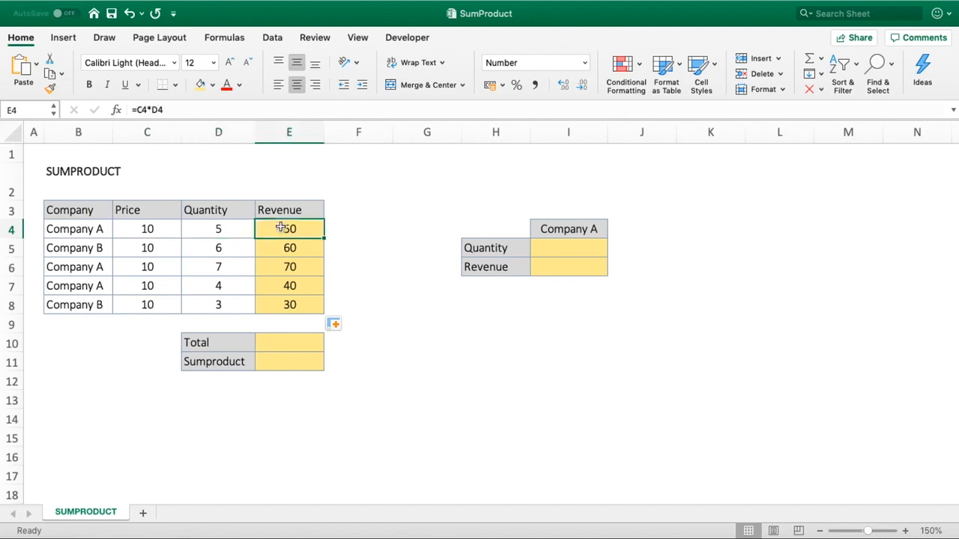
pyautogui.moveTo(281, 228); pyautogui.dragTo(275, 362)
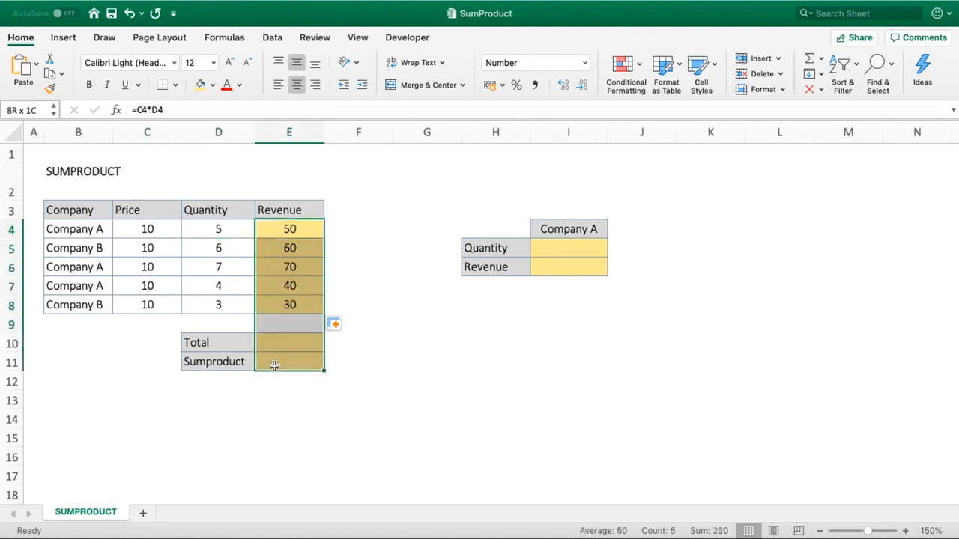
pyautogui.click(501, 87)
pyautogui.click(503, 102)
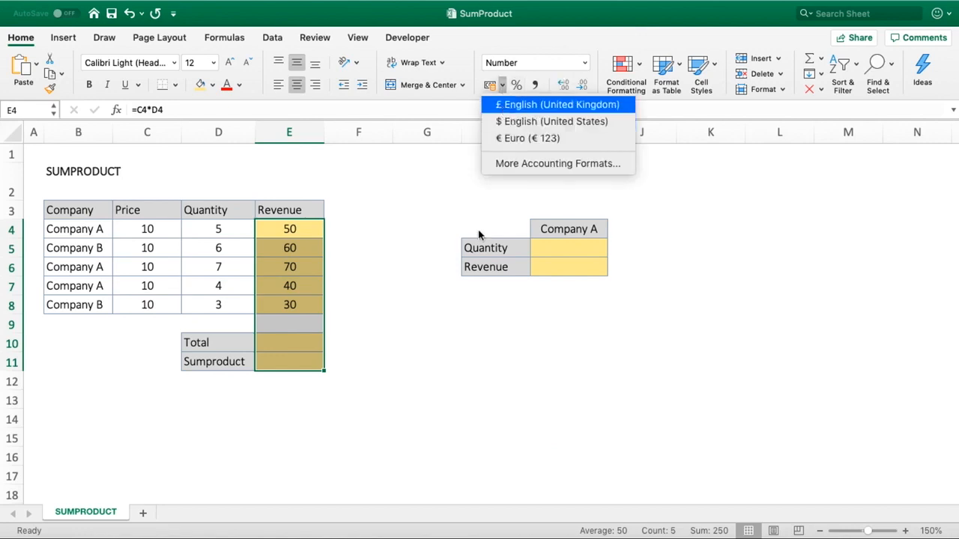
pyautogui.click(446, 381)
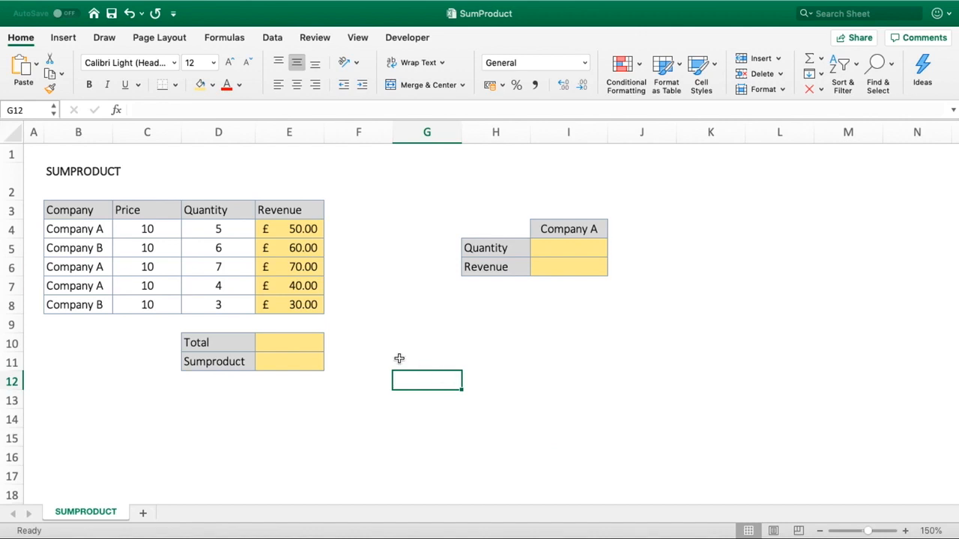
# - Sum the revenue column in the Total cell E10 with a SUM of E4:E8
pyautogui.click(308, 341)
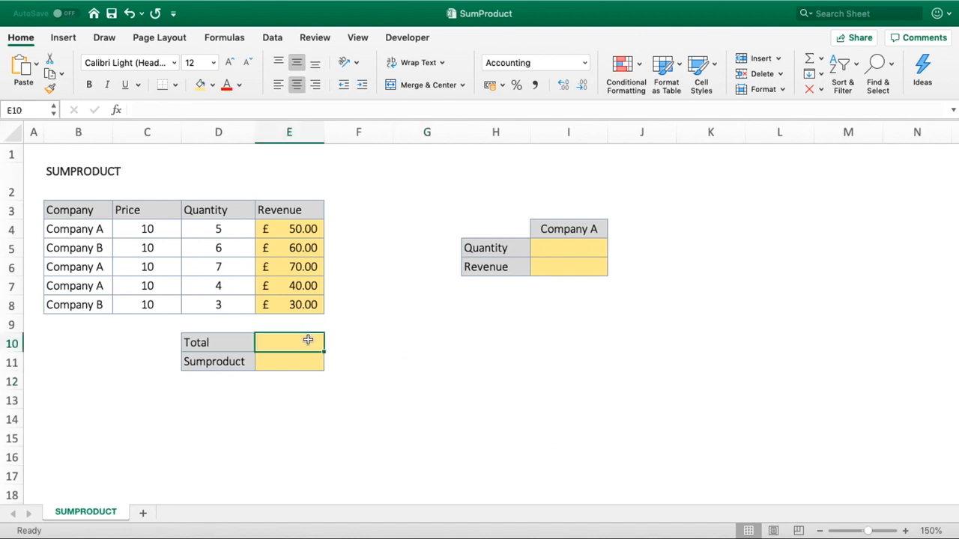
pyautogui.write('=sum(')
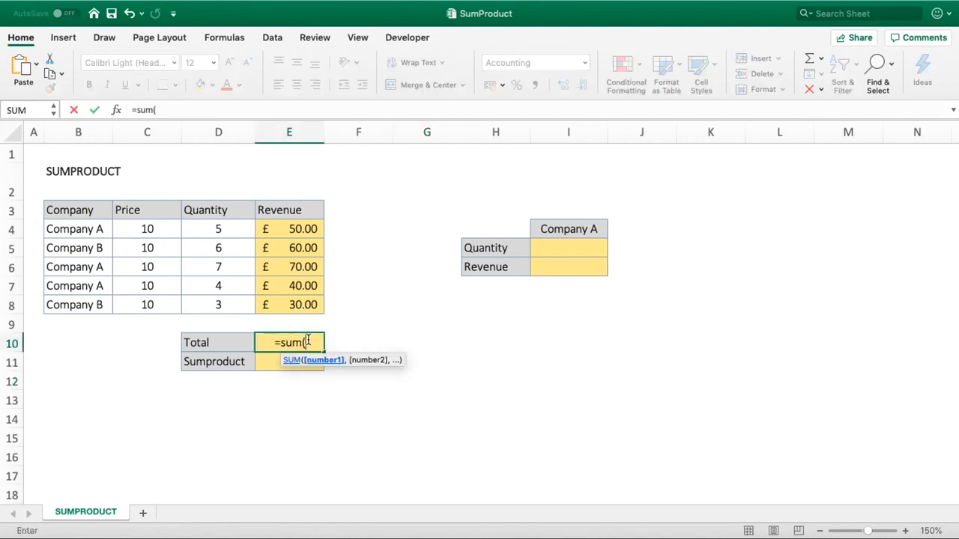
pyautogui.moveTo(297, 302); pyautogui.dragTo(291, 230)
pyautogui.write(')')
pyautogui.press('Return')
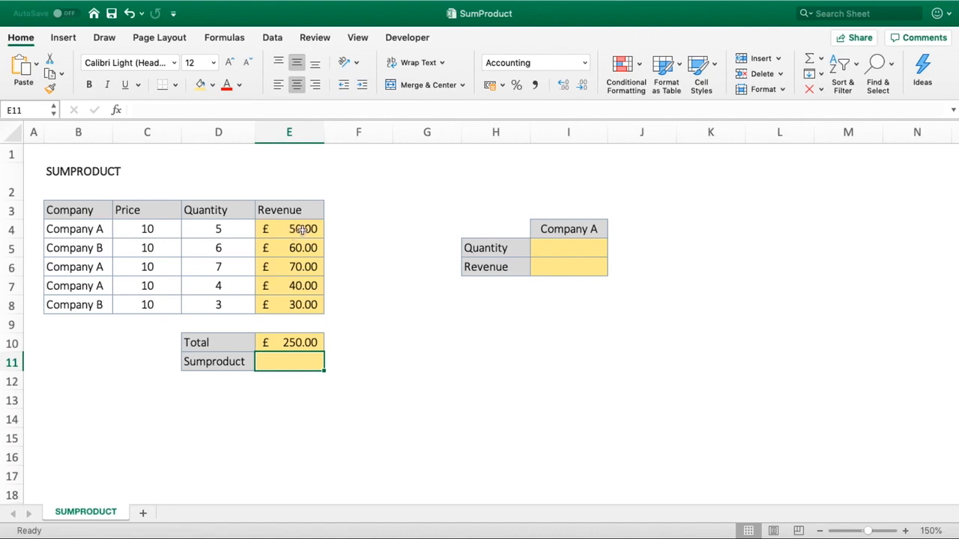
pyautogui.moveTo(299, 229); pyautogui.dragTo(301, 305)
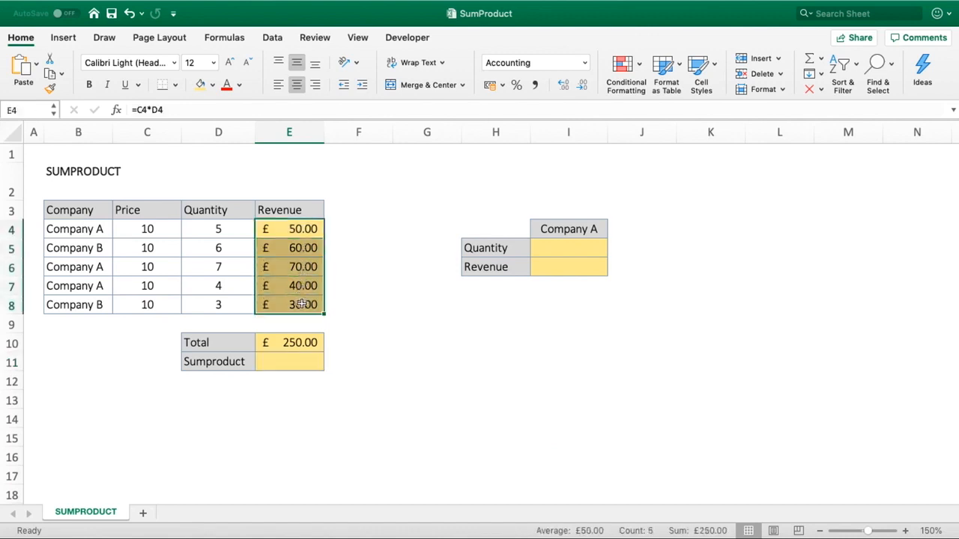
pyautogui.click(297, 341)
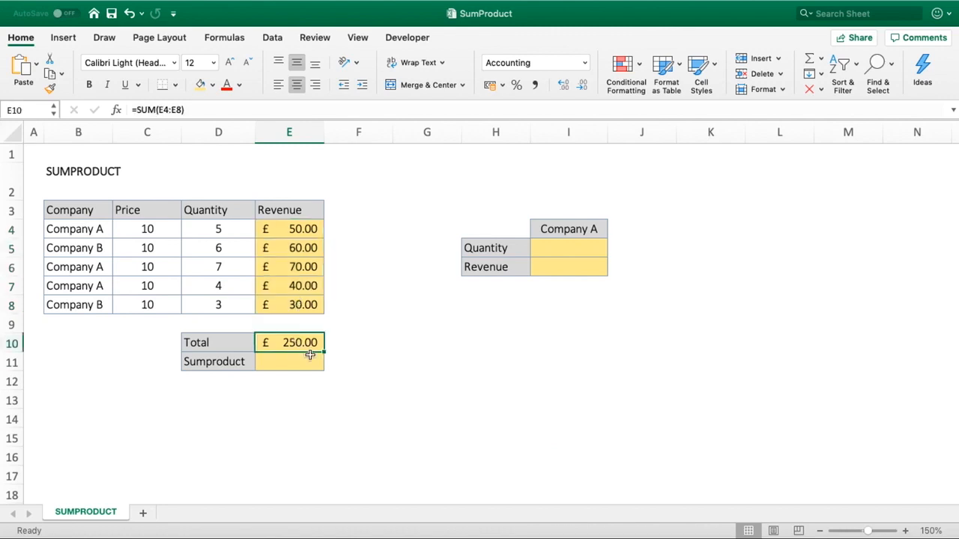
pyautogui.click(338, 365)
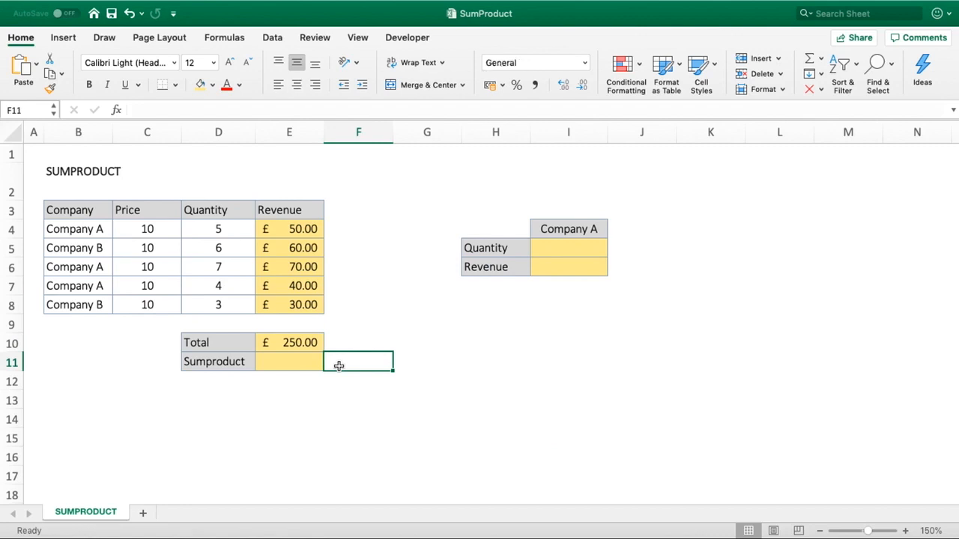
pyautogui.click(261, 226)
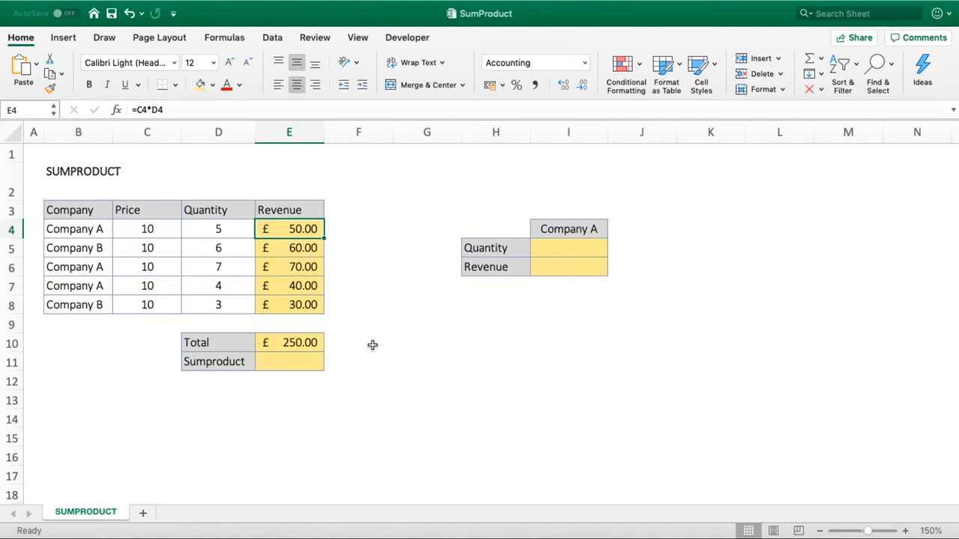
# - Enter =SUMPRODUCT(C4:C8,D4:D8) in E11 to compute total revenue directly from the Price and Quantity columns
pyautogui.click(310, 364)
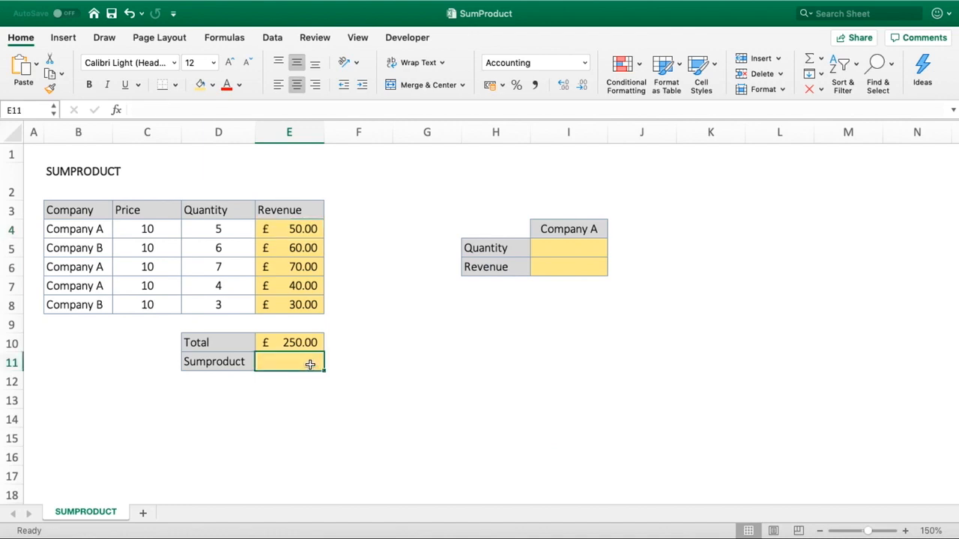
pyautogui.write('=')
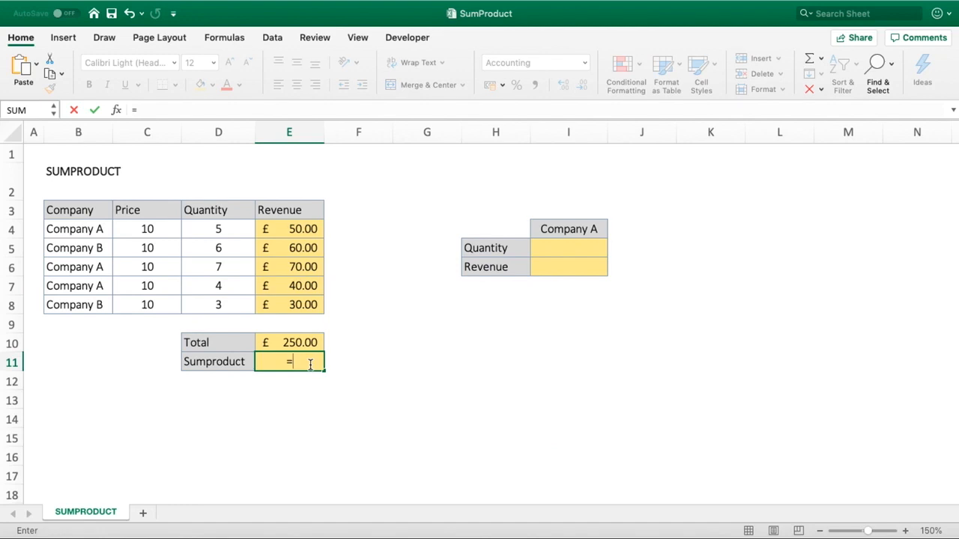
pyautogui.write('sumprodu')
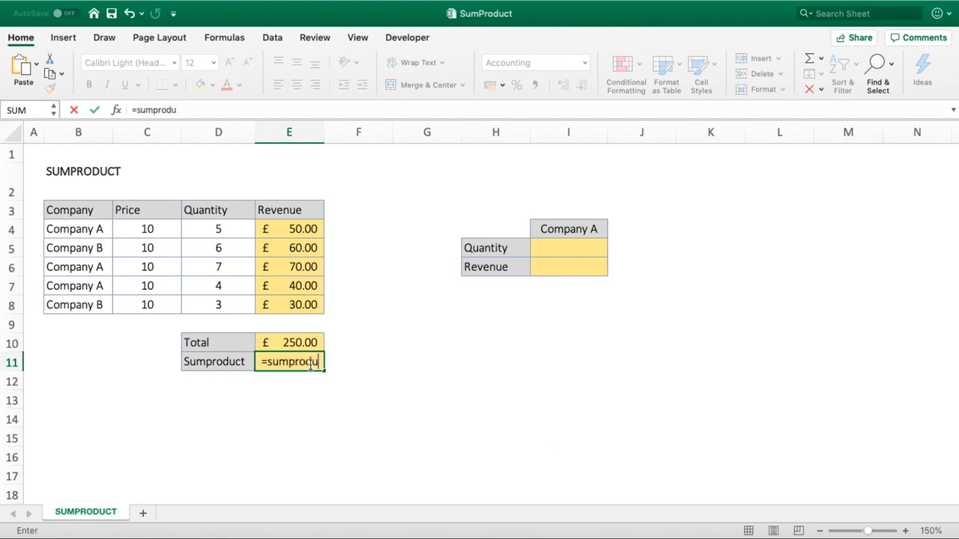
pyautogui.write('ct(')
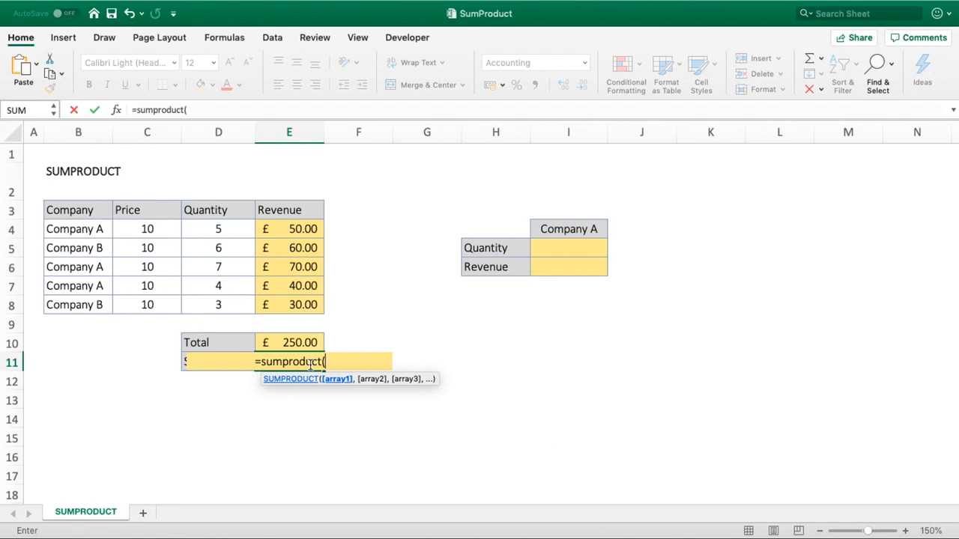
pyautogui.click(167, 231)
pyautogui.moveTo(167, 230); pyautogui.dragTo(157, 302)
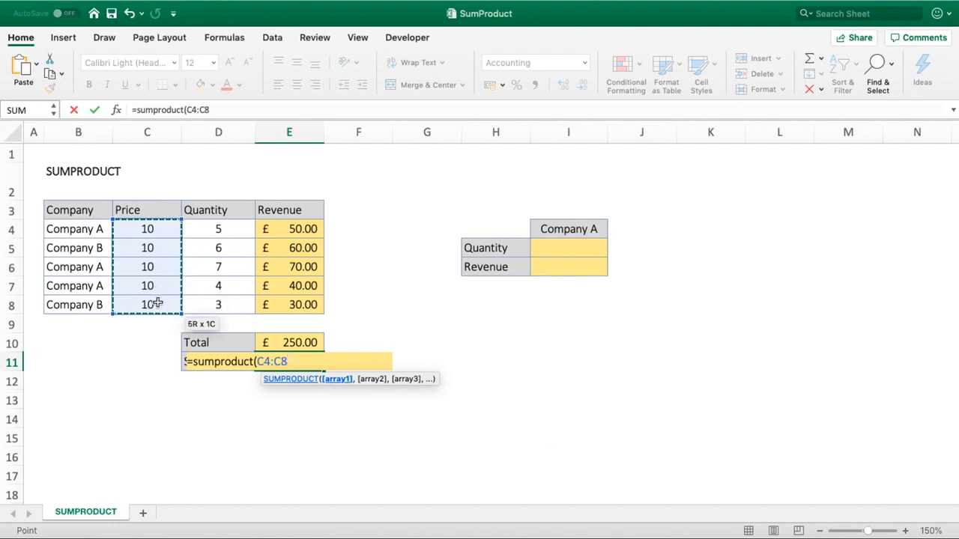
pyautogui.write(',')
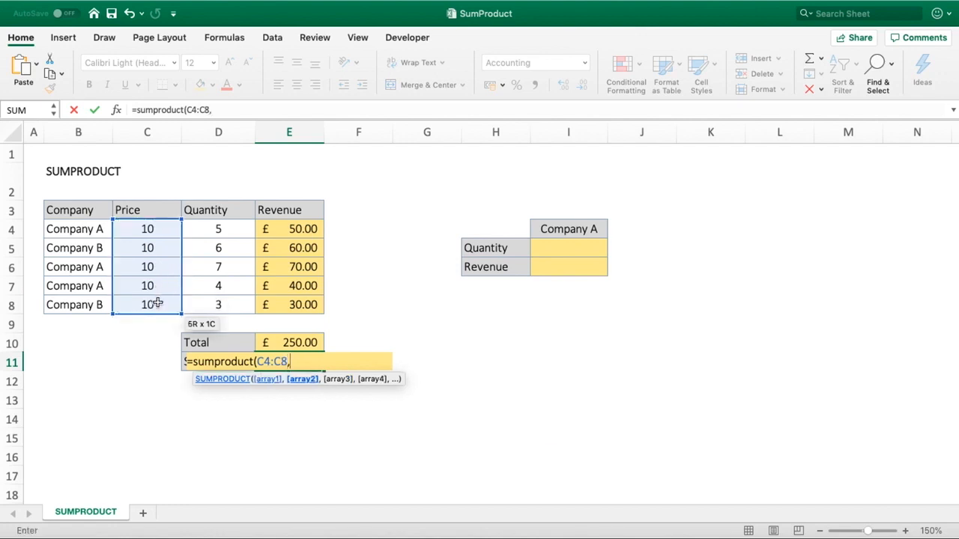
pyautogui.moveTo(194, 227); pyautogui.dragTo(197, 297)
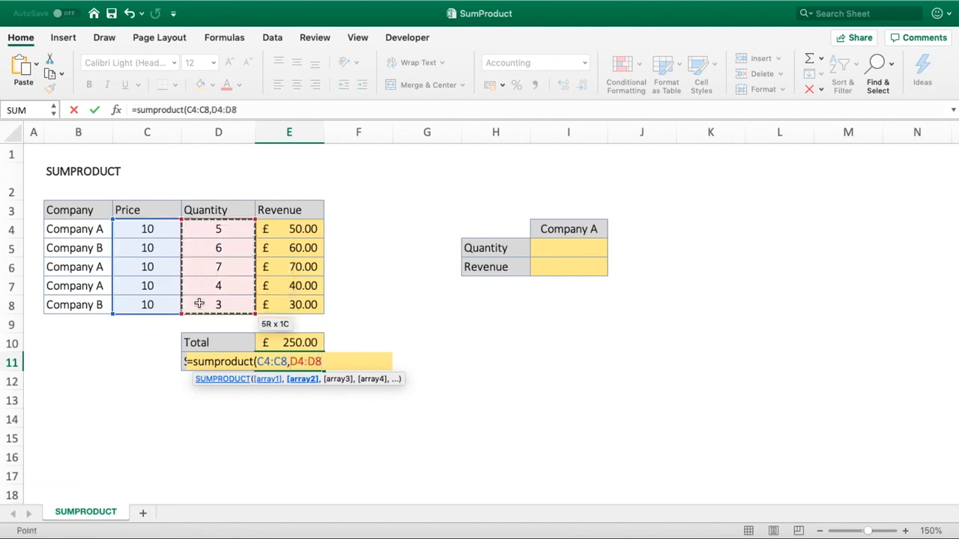
pyautogui.write(')')
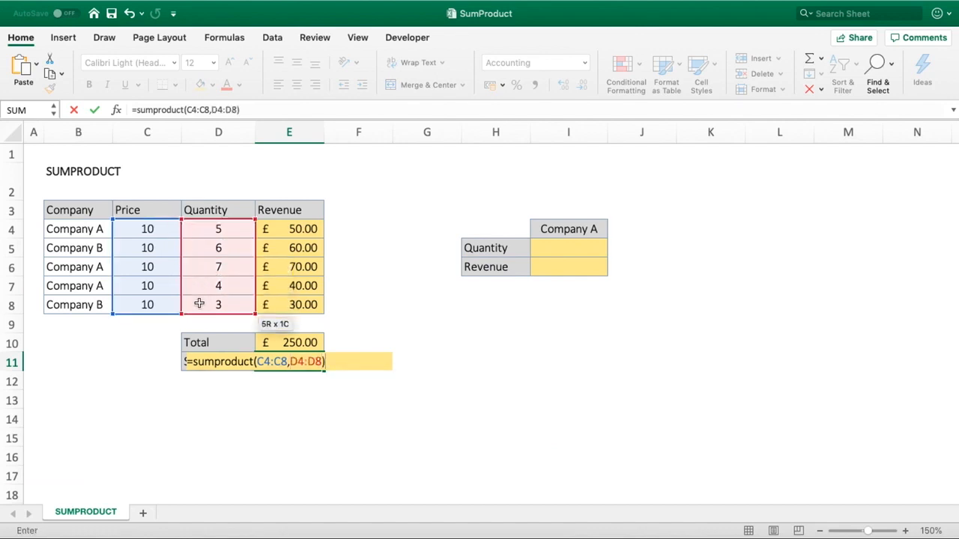
pyautogui.press('Return')
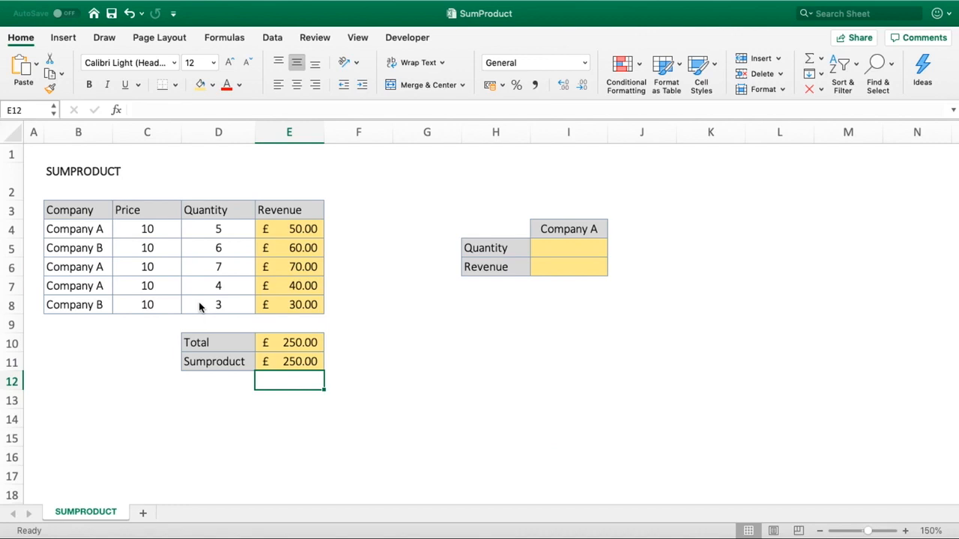
# - Replace the comma between the two ranges in E11 with a multiplication sign, giving =SUMPRODUCT(C4:C8*D4:D8)
pyautogui.click(266, 363)
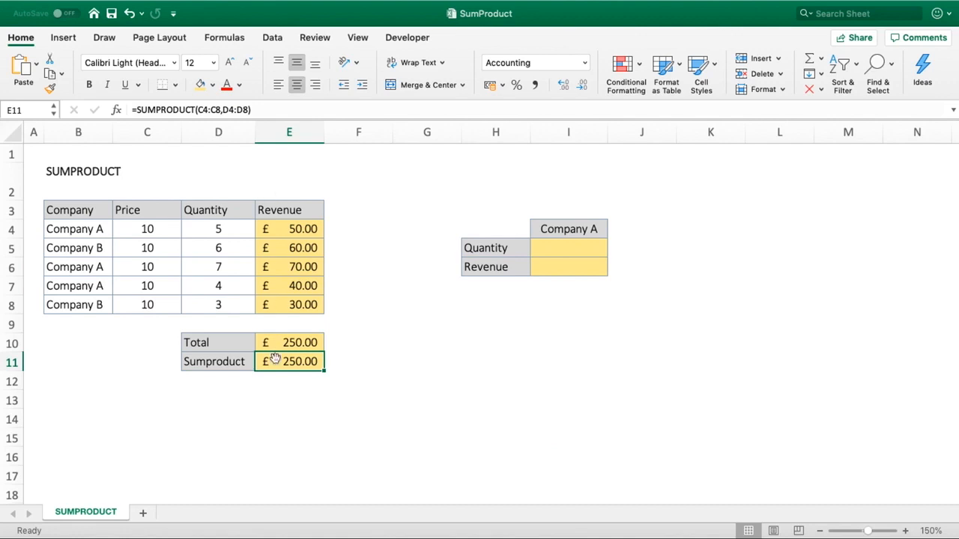
pyautogui.click(221, 109)
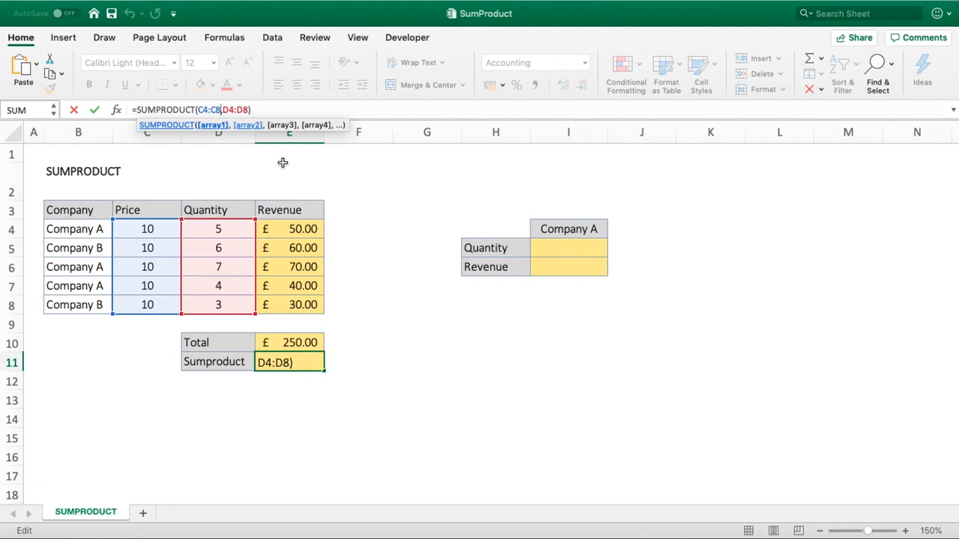
pyautogui.press('Right')
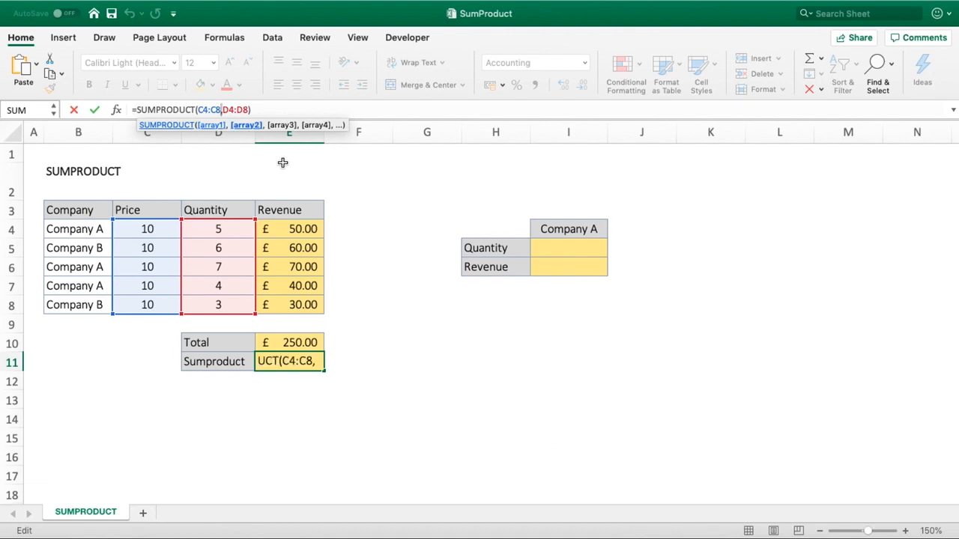
pyautogui.press('BackSpace')
pyautogui.write('*')
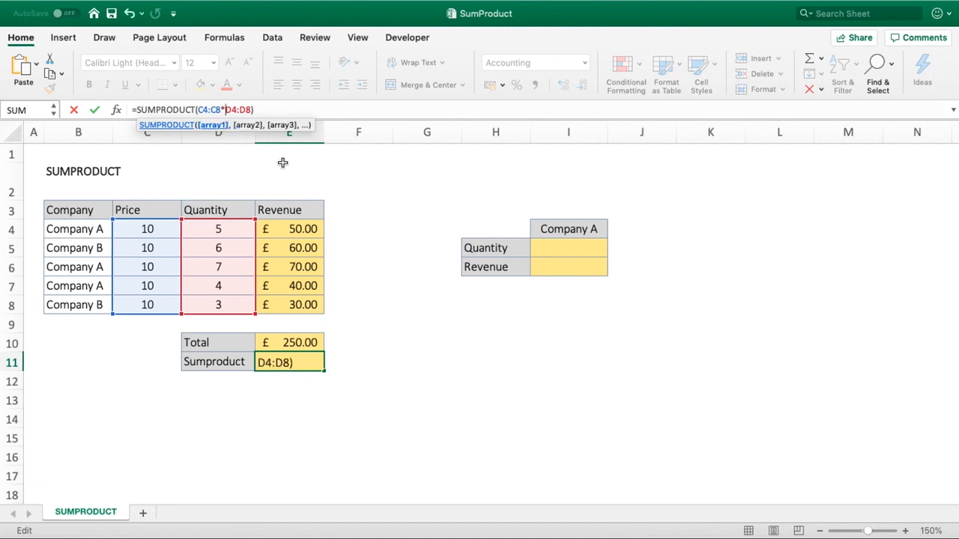
pyautogui.press('Return')
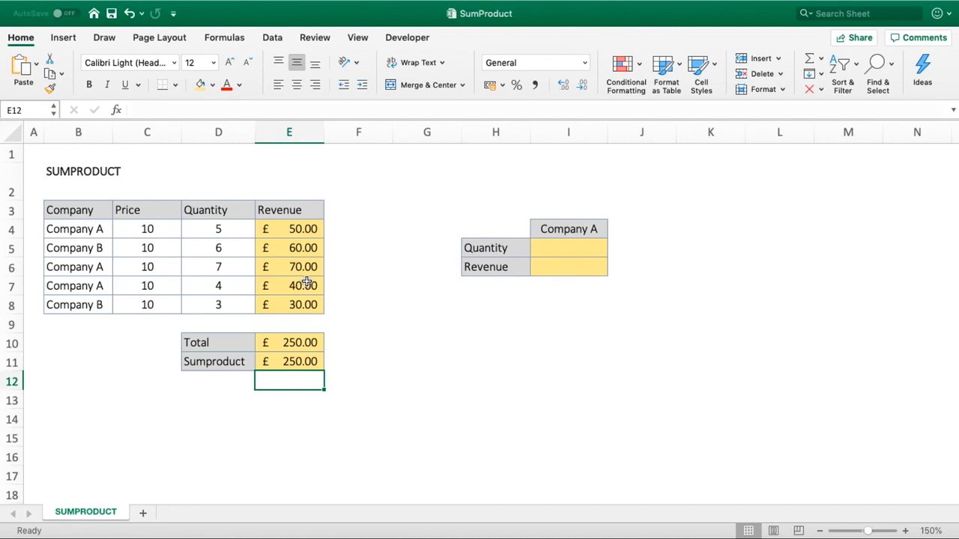
# - Write the formula =SUMPRODUCT(B4:B8=I4*D4:D8) in the Company A Quantity cell I5
pyautogui.click(578, 249)
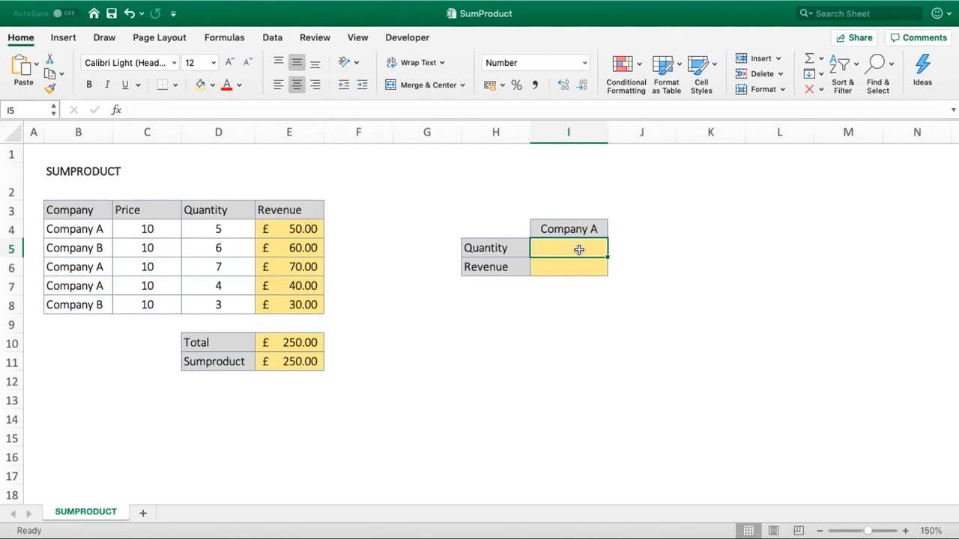
pyautogui.write('=SUM')
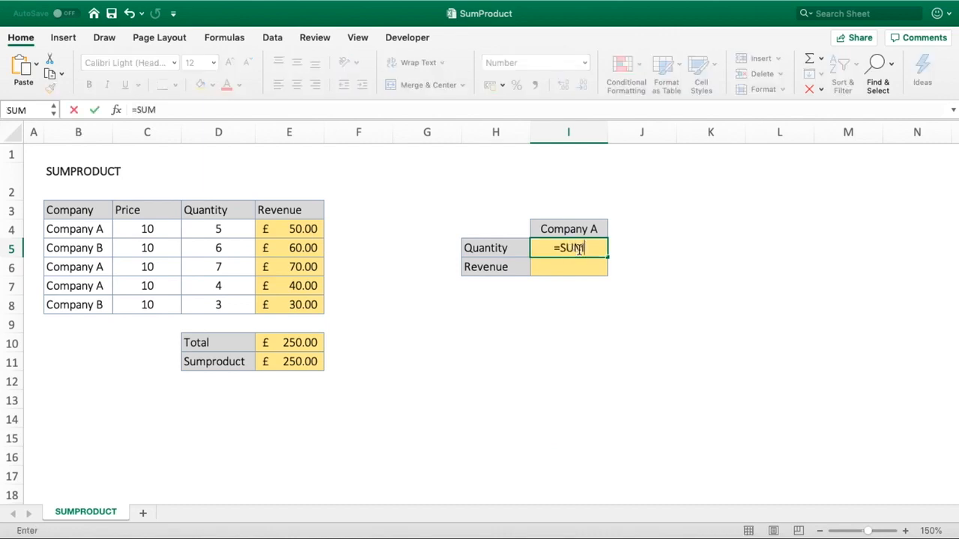
pyautogui.write('PRODUCT(')
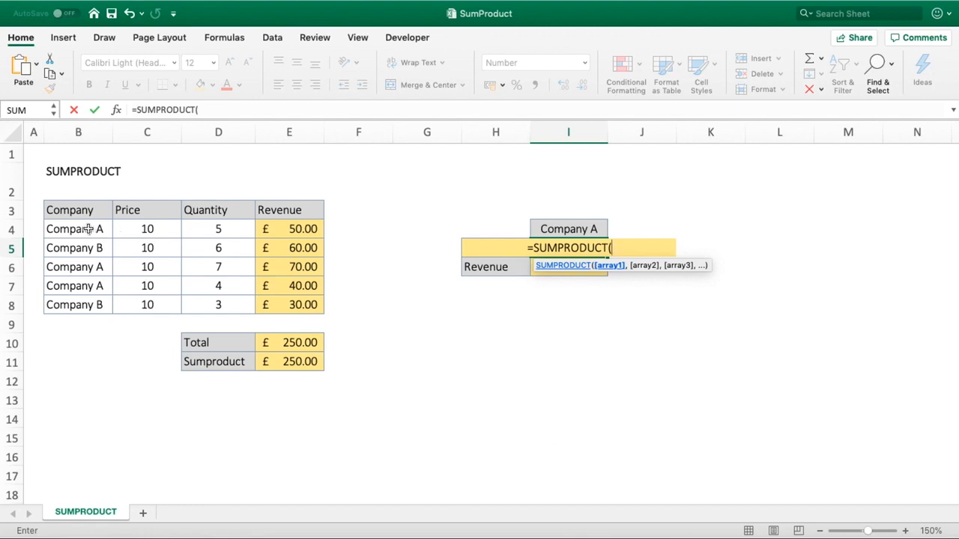
pyautogui.moveTo(88, 230); pyautogui.dragTo(99, 315)
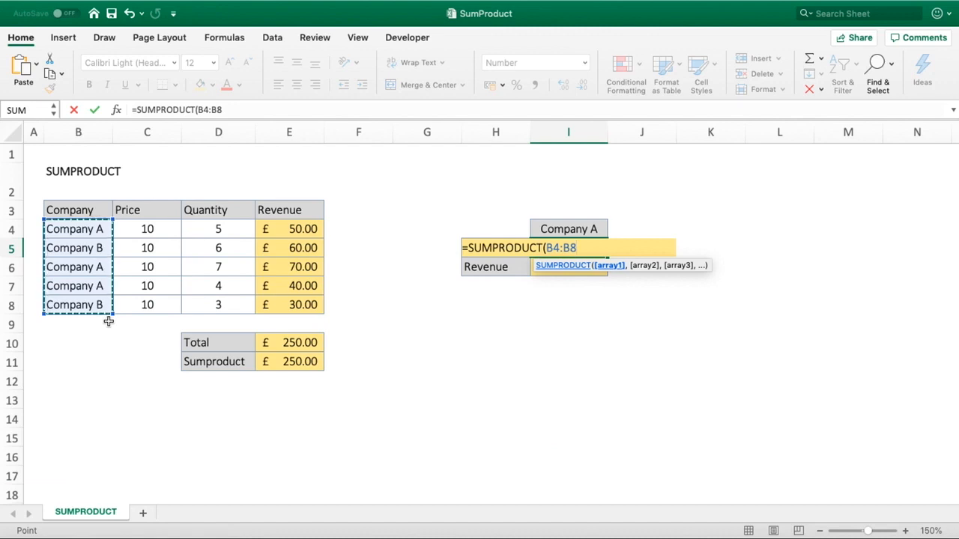
pyautogui.write('=')
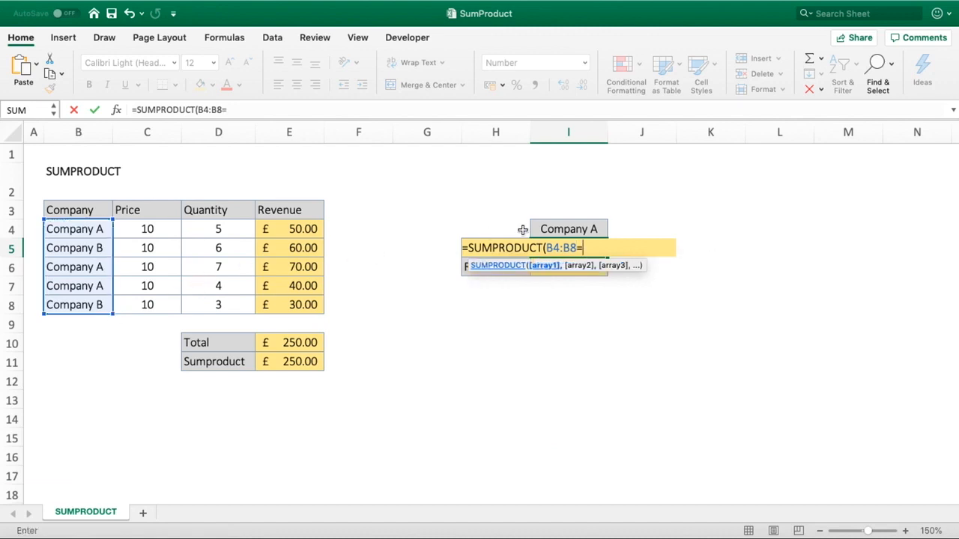
pyautogui.click(556, 230)
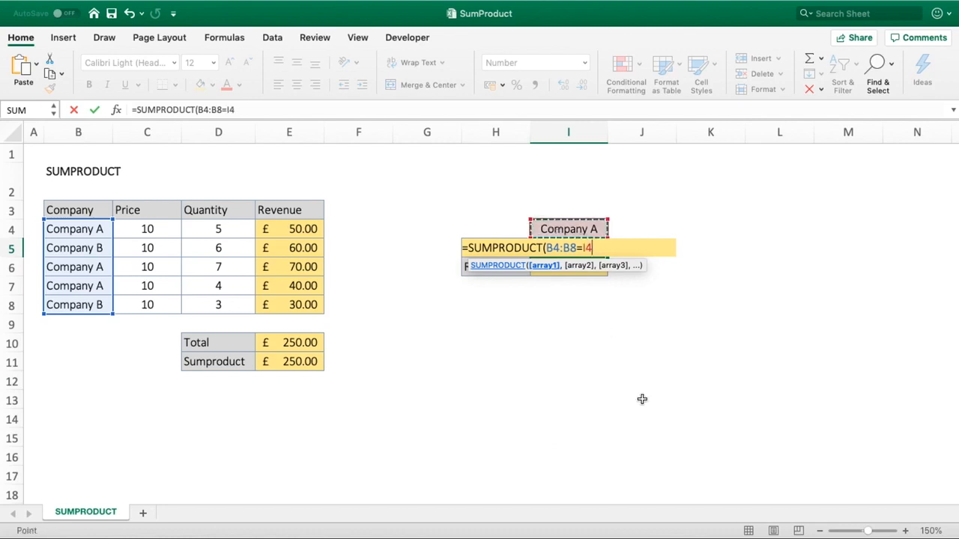
pyautogui.write('*')
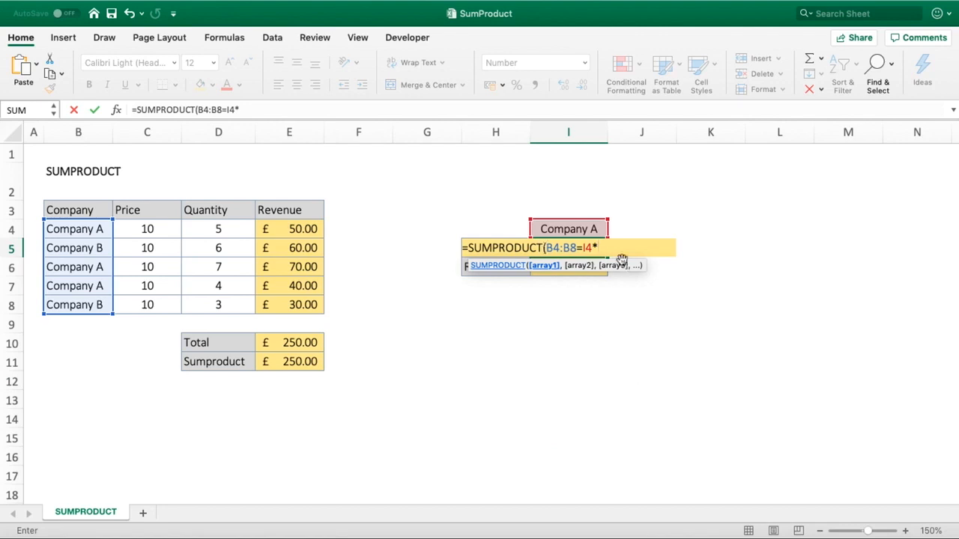
pyautogui.moveTo(229, 229); pyautogui.dragTo(229, 301)
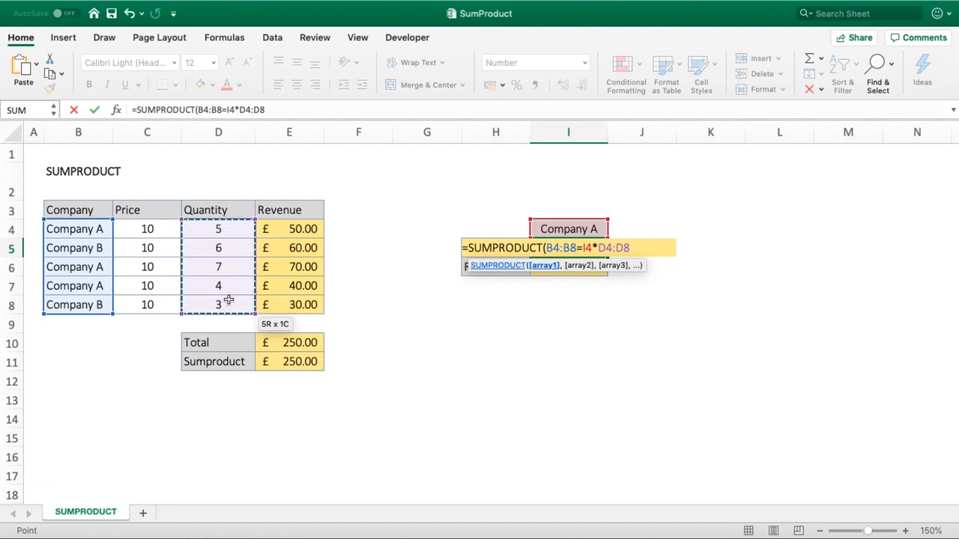
pyautogui.click(288, 110)
pyautogui.write(')')
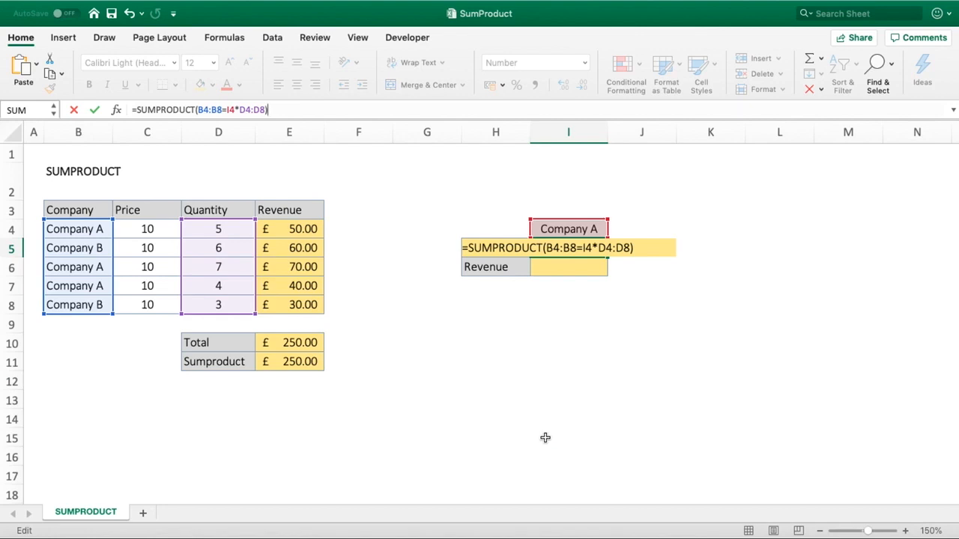
# - Enclose the B4:B8=I4 condition of the I5 formula in its own parentheses and commit the formula
pyautogui.click(202, 109)
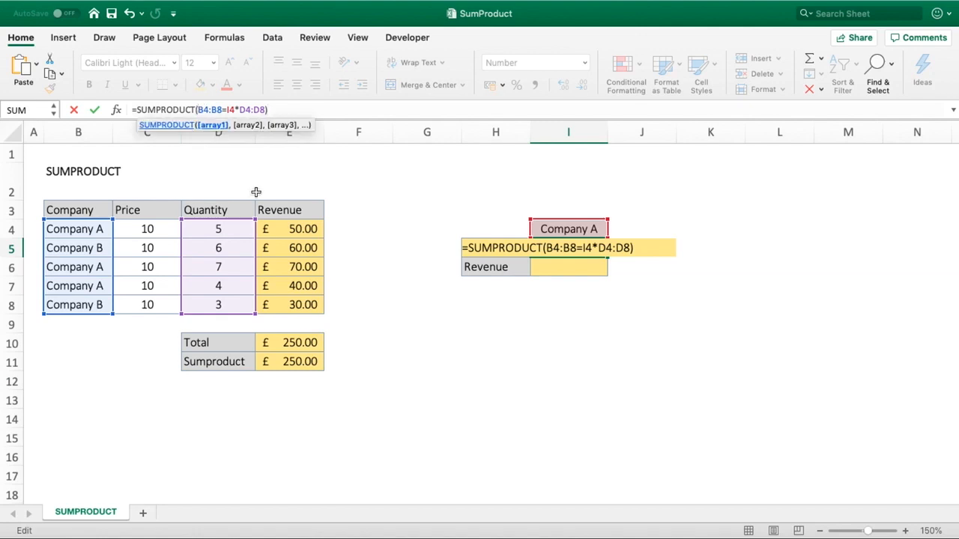
pyautogui.write('(')
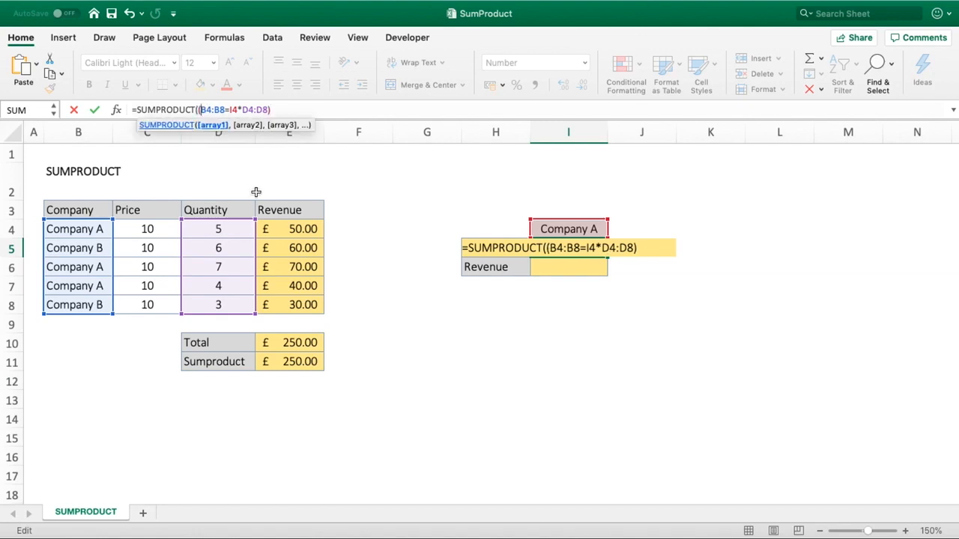
pyautogui.click(239, 110)
pyautogui.write(')')
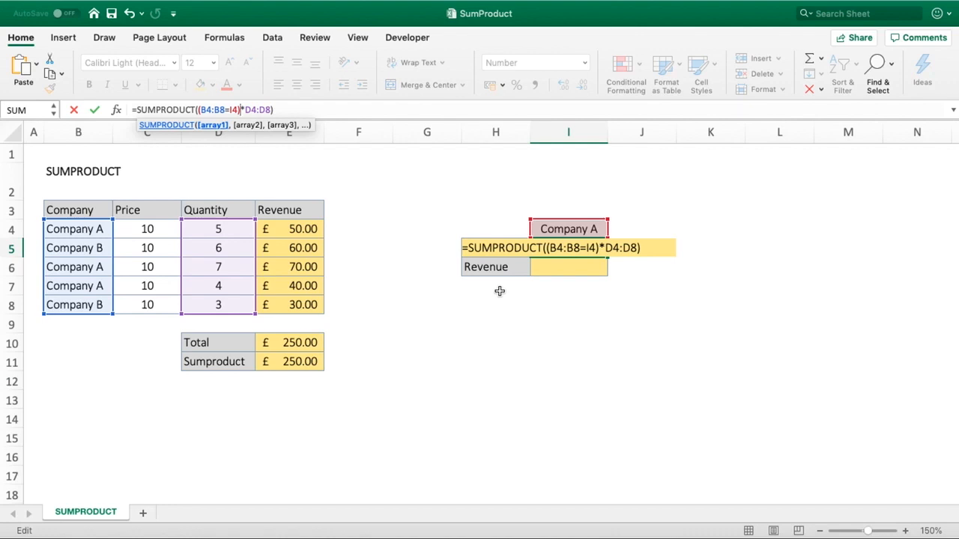
pyautogui.press('Return')
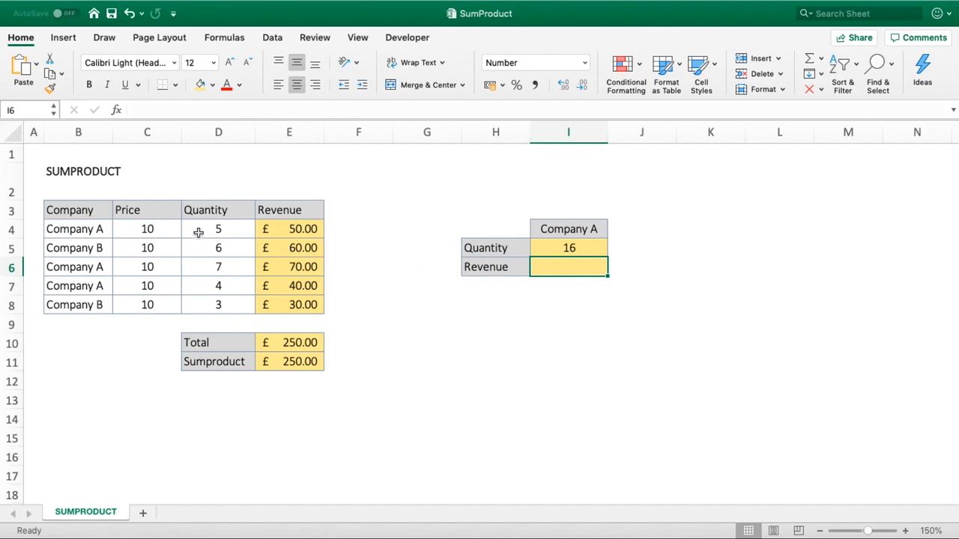
# - Check the Company A and Company B rows and their quantities against the Quantity formula in I5
pyautogui.click(100, 305)
pyautogui.click(65, 251)
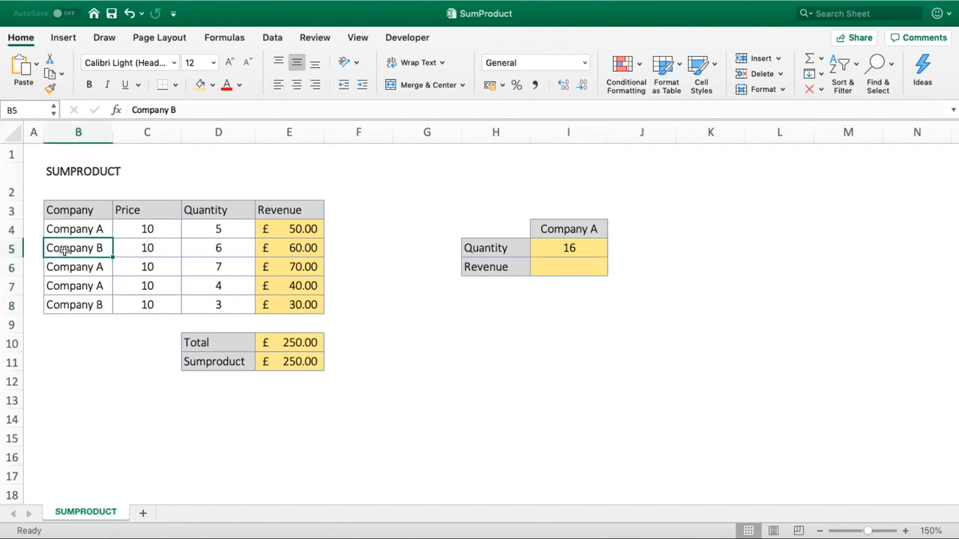
pyautogui.click(102, 229)
pyautogui.click(101, 265)
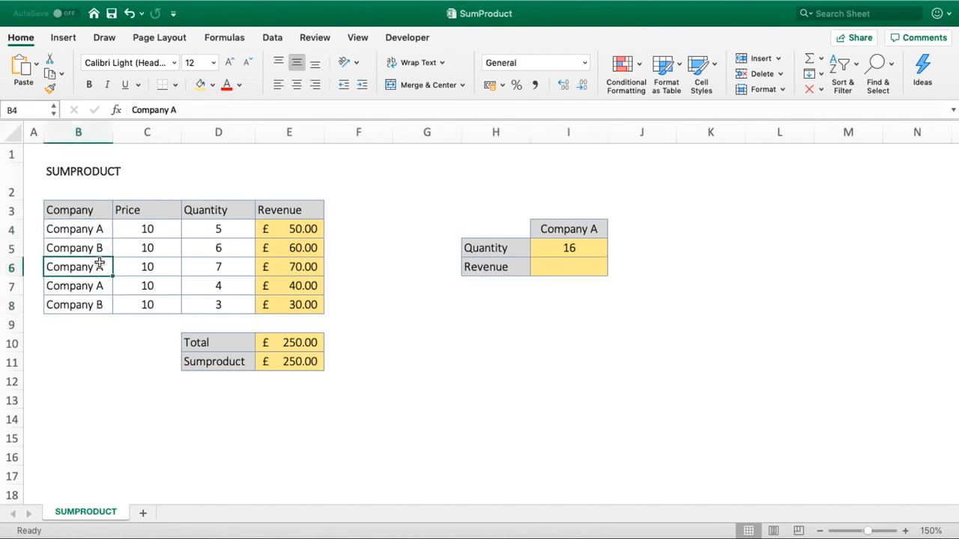
pyautogui.click(226, 231)
pyautogui.click(233, 267)
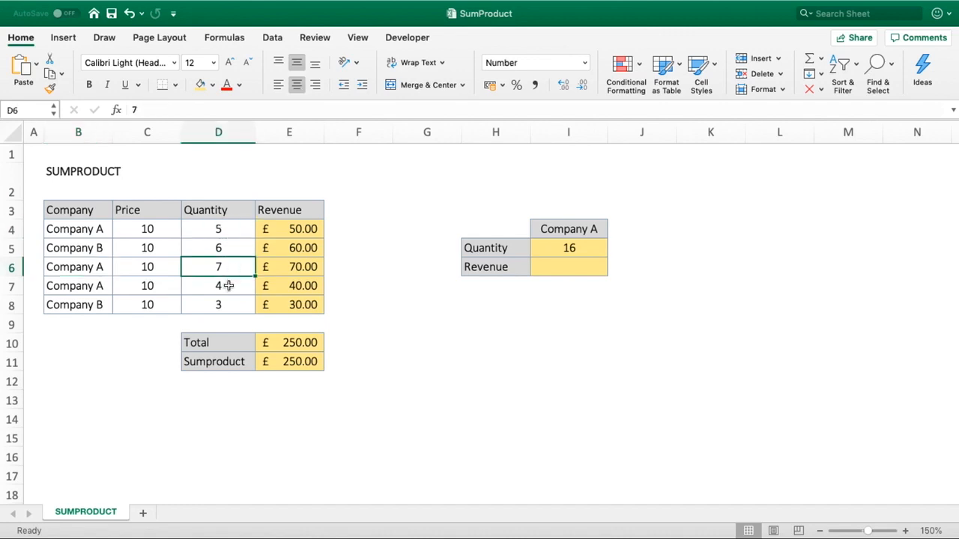
pyautogui.click(228, 286)
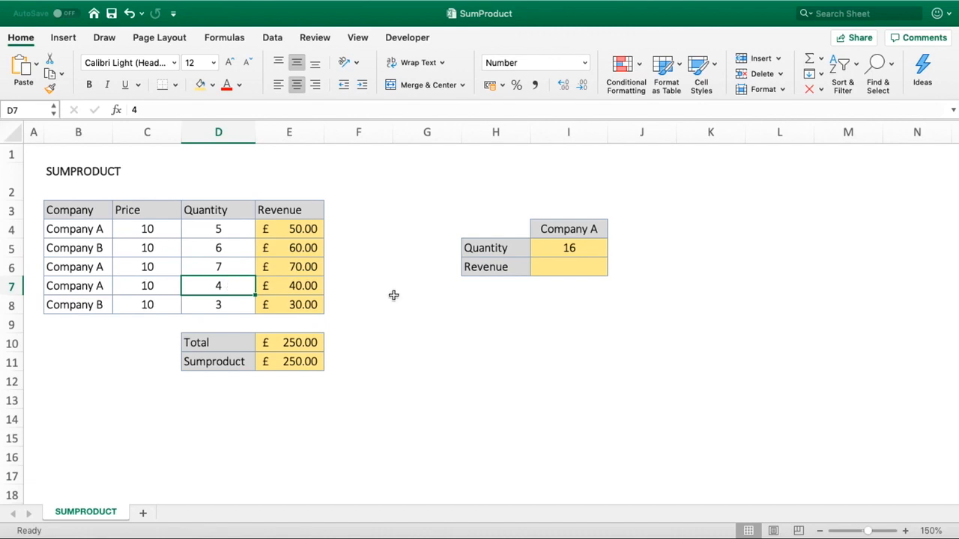
pyautogui.click(570, 254)
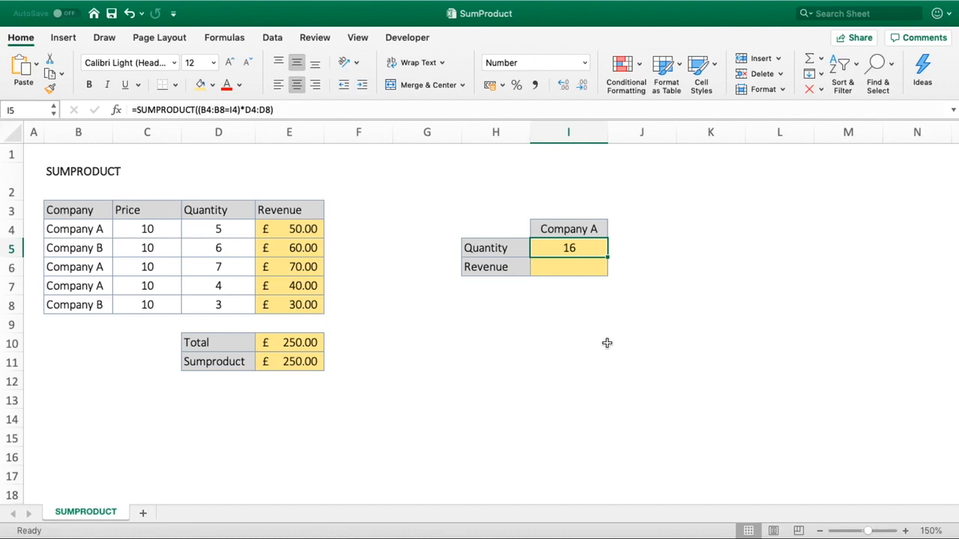
# - Start a SUMPRODUCT formula in the Company A Revenue cell I6 with the comparison B4:B8=I4
pyautogui.click(573, 272)
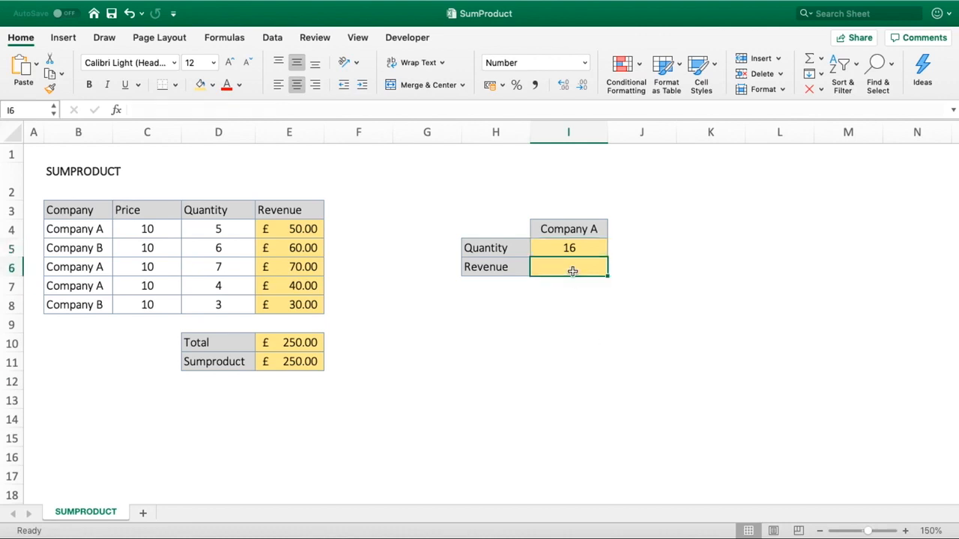
pyautogui.click(313, 230)
pyautogui.moveTo(313, 234); pyautogui.dragTo(311, 304)
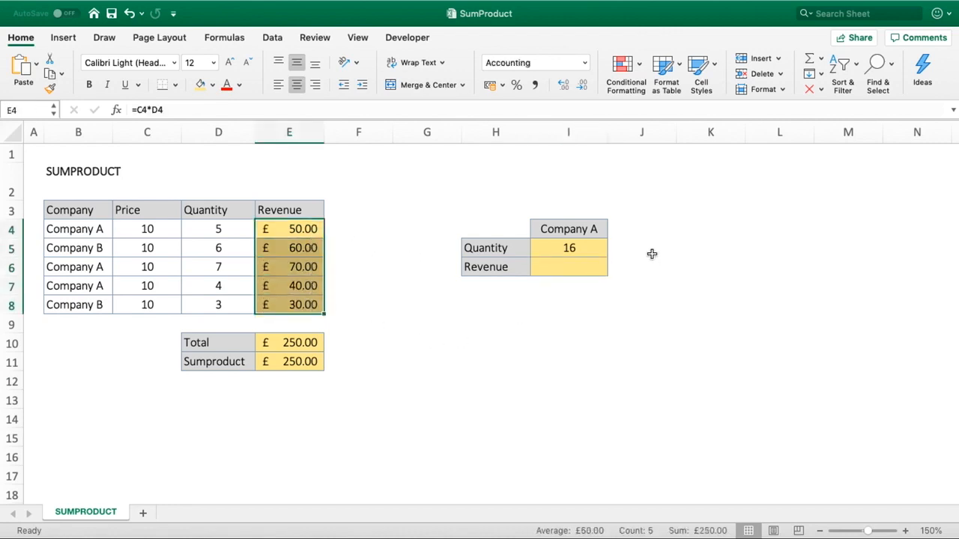
pyautogui.click(576, 267)
pyautogui.write('=s')
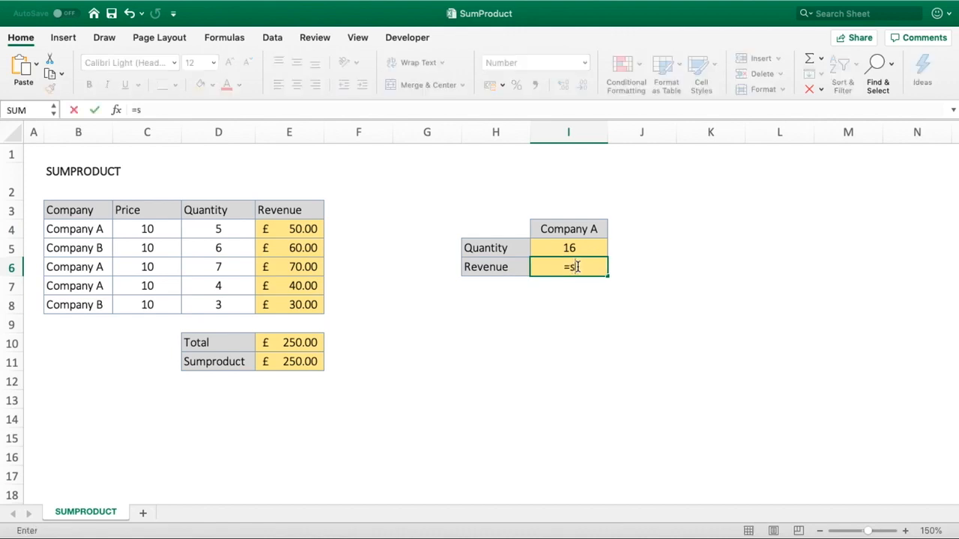
pyautogui.write('umproduct(')
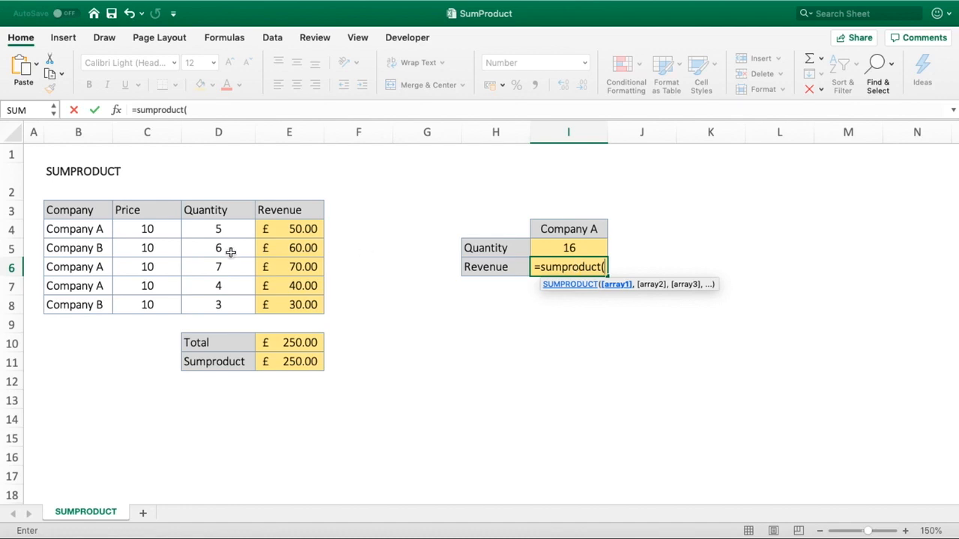
pyautogui.click(80, 231)
pyautogui.moveTo(79, 242); pyautogui.dragTo(79, 301)
pyautogui.write('=')
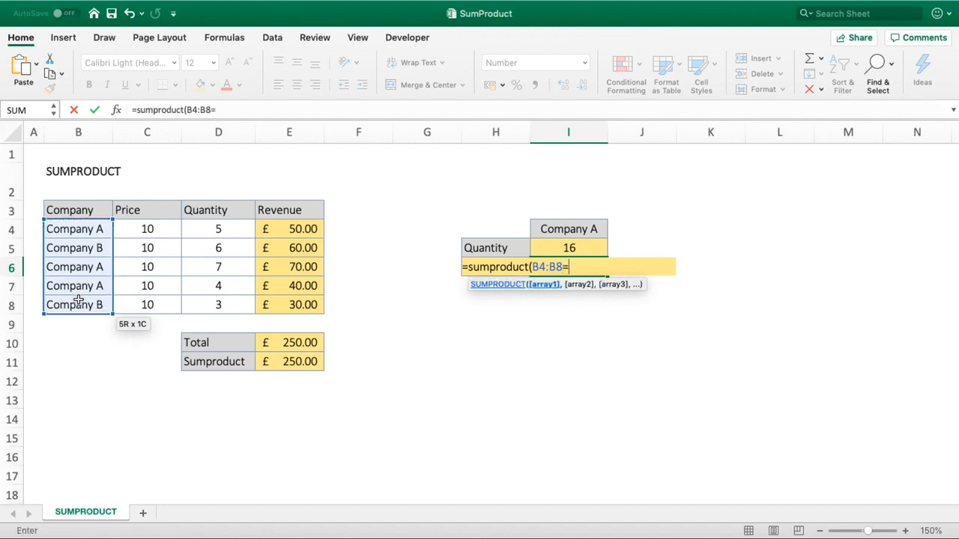
pyautogui.click(545, 228)
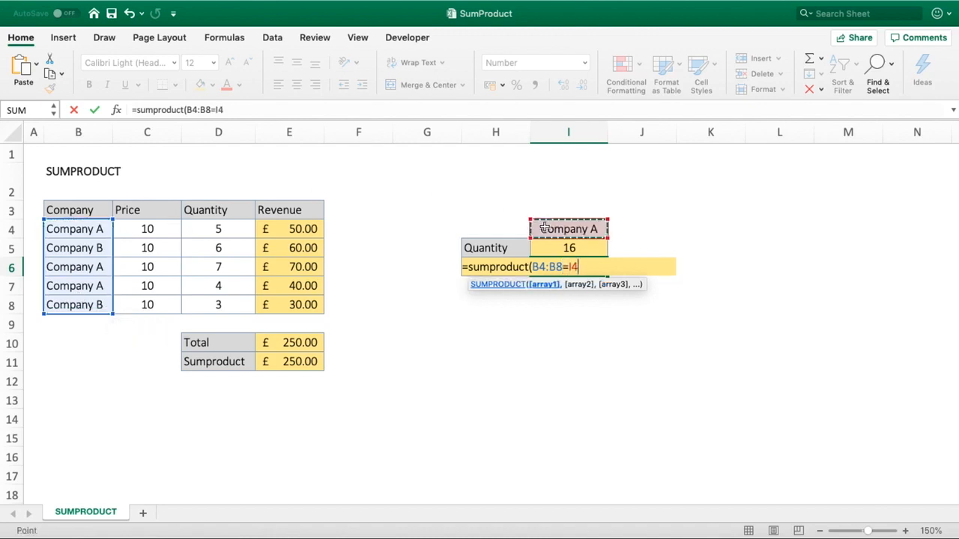
# - Put the I6 formula's comparison in parentheses and multiply it by the revenue range, giving =SUMPRODUCT((B4:B8=I4)*E4:E8)
pyautogui.click(186, 110)
pyautogui.write('(')
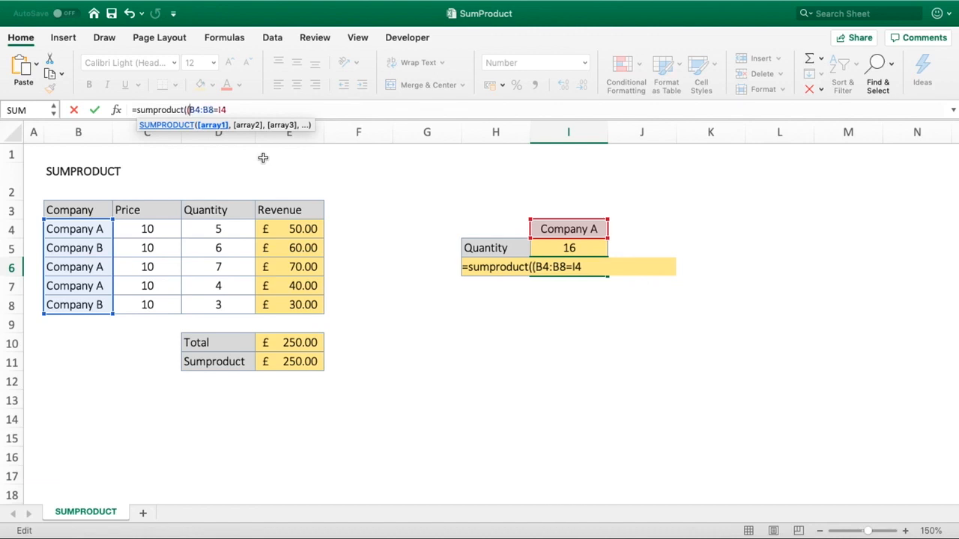
pyautogui.write(')*')
pyautogui.moveTo(311, 231); pyautogui.dragTo(306, 305)
pyautogui.write(')')
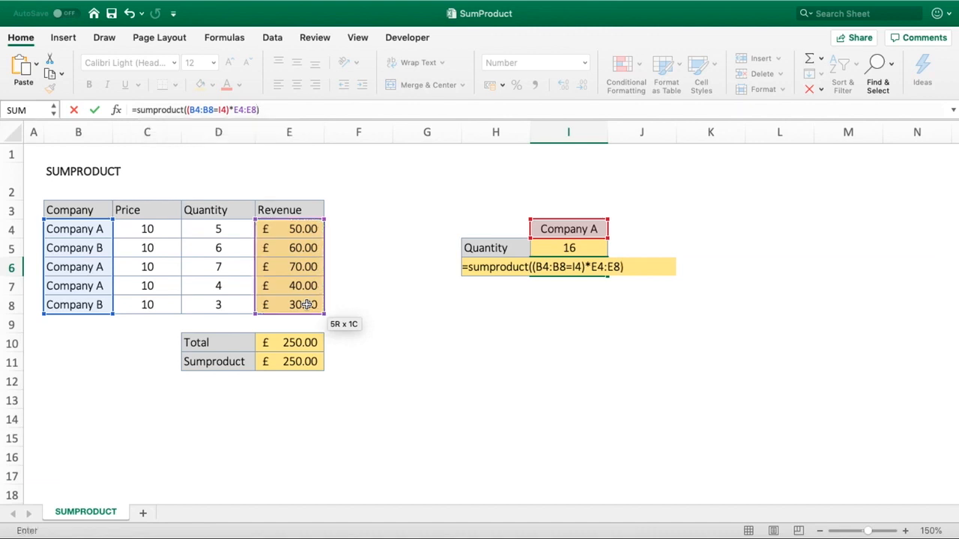
pyautogui.press('Return')
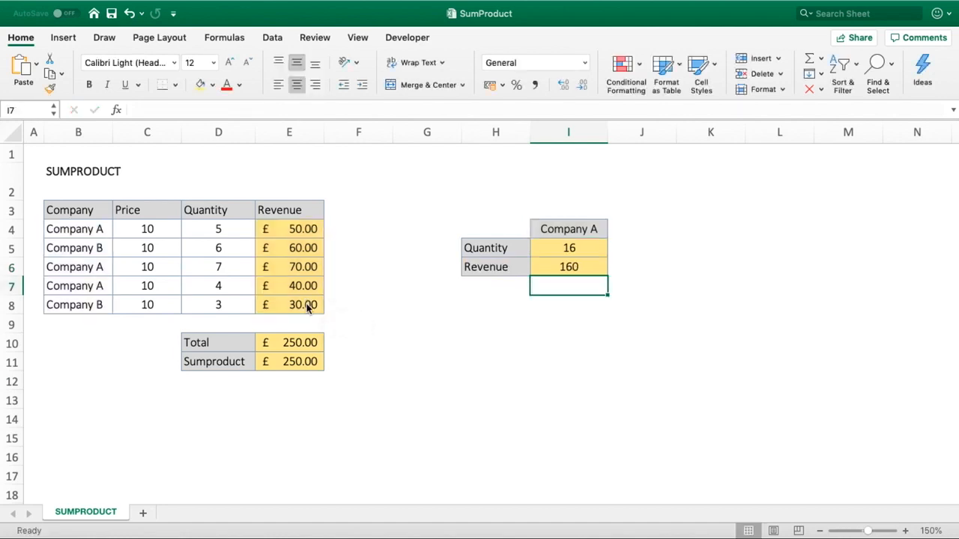
# - Copy the accounting format of revenue cell E7 onto the Company A Revenue cell I6
pyautogui.click(308, 283)
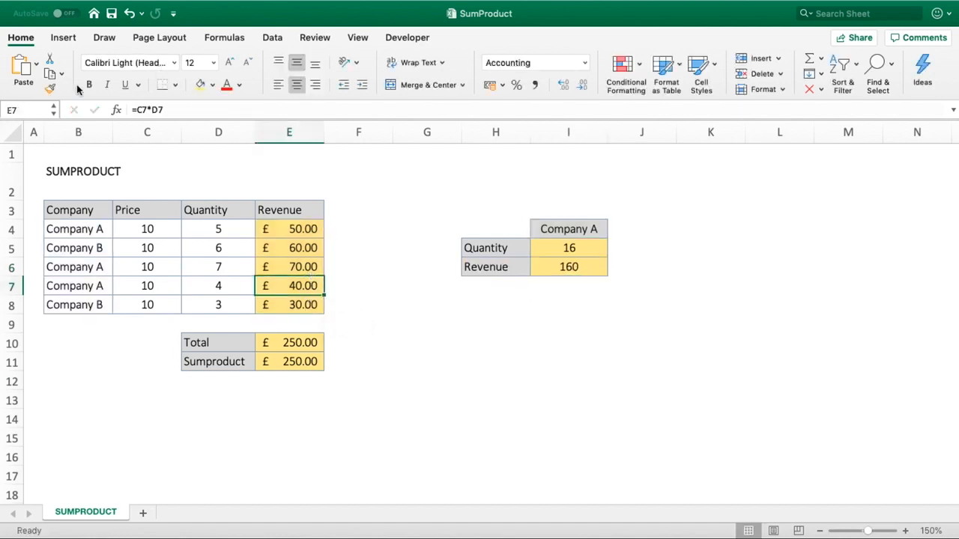
pyautogui.click(51, 88)
pyautogui.click(606, 267)
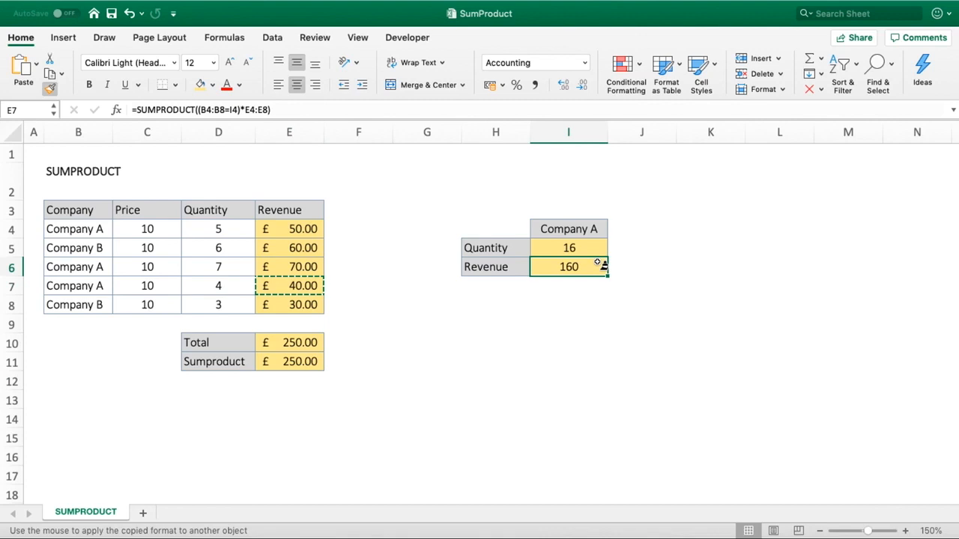
pyautogui.click(593, 346)
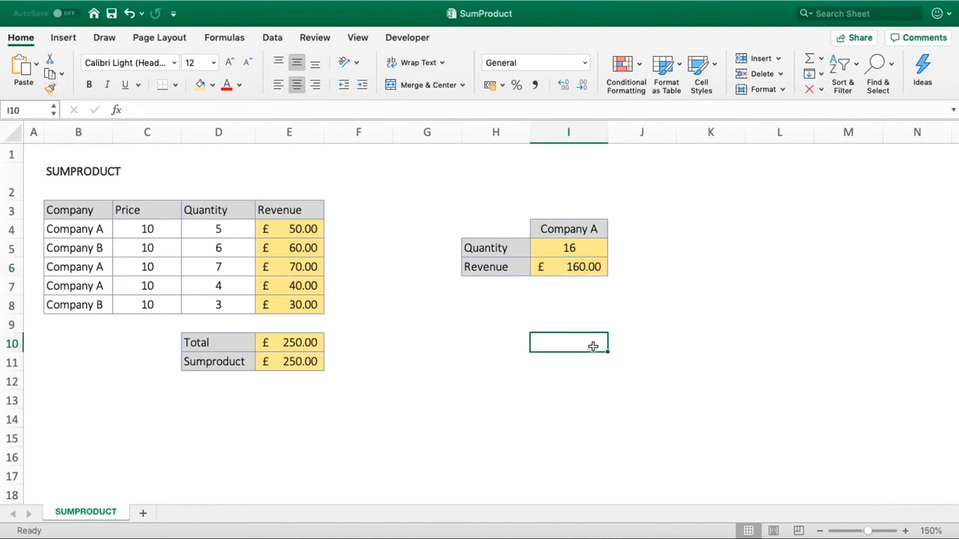
# - Check the revenue cells of the Company A rows, E4, E6 and E7, against the Company A Revenue in I6
pyautogui.click(299, 226)
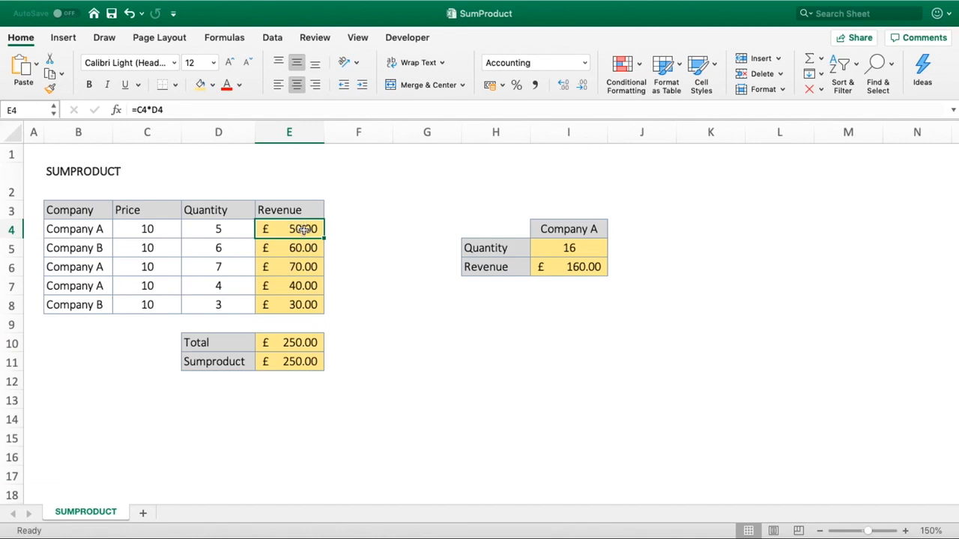
pyautogui.click(316, 266)
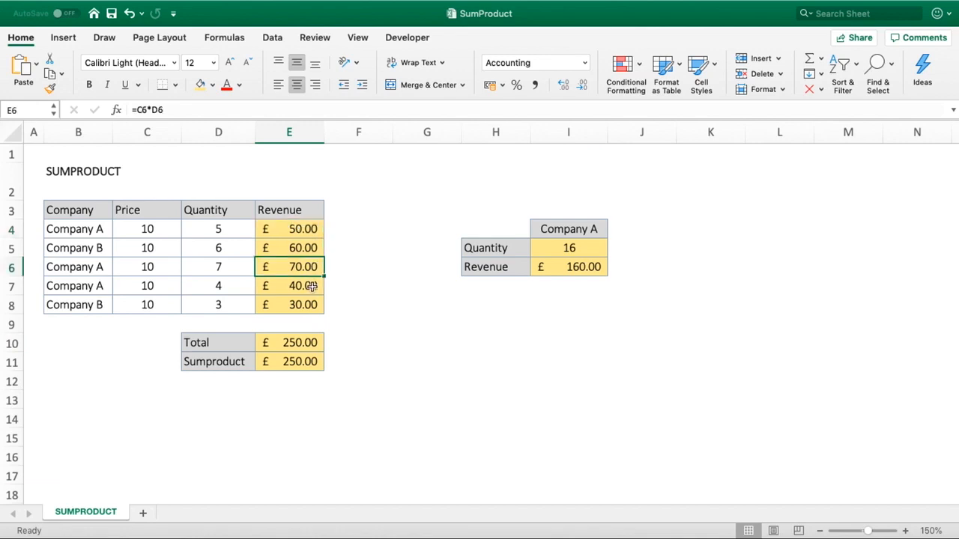
pyautogui.click(310, 286)
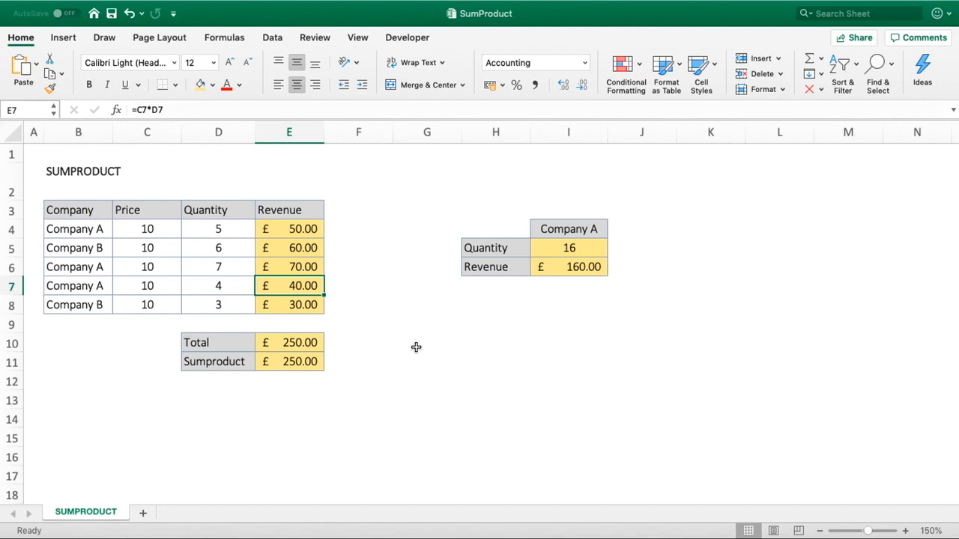
# - Copy the formatting of the Revenue row H6:I6 onto the empty cells H8:I8
pyautogui.click(487, 308)
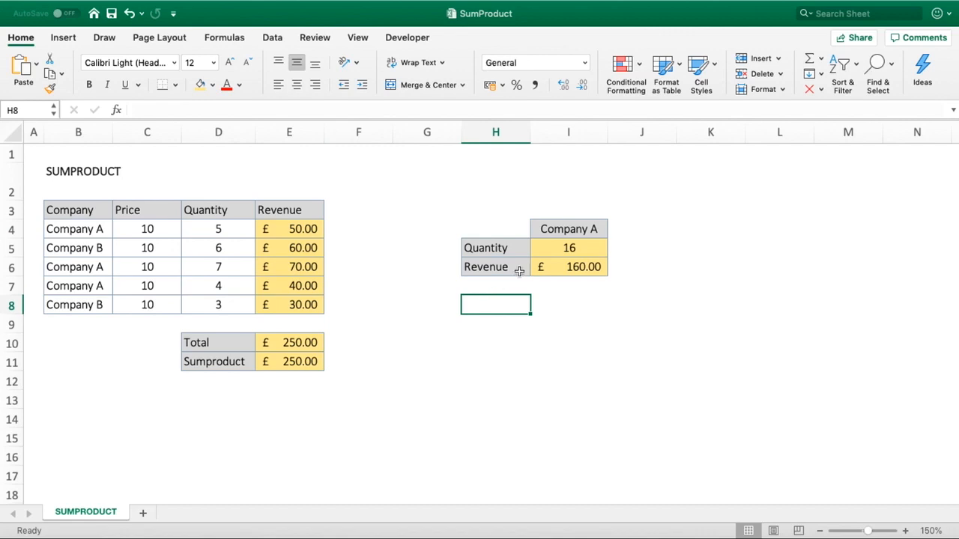
pyautogui.click(515, 267)
pyautogui.moveTo(515, 268); pyautogui.dragTo(551, 268)
pyautogui.click(49, 88)
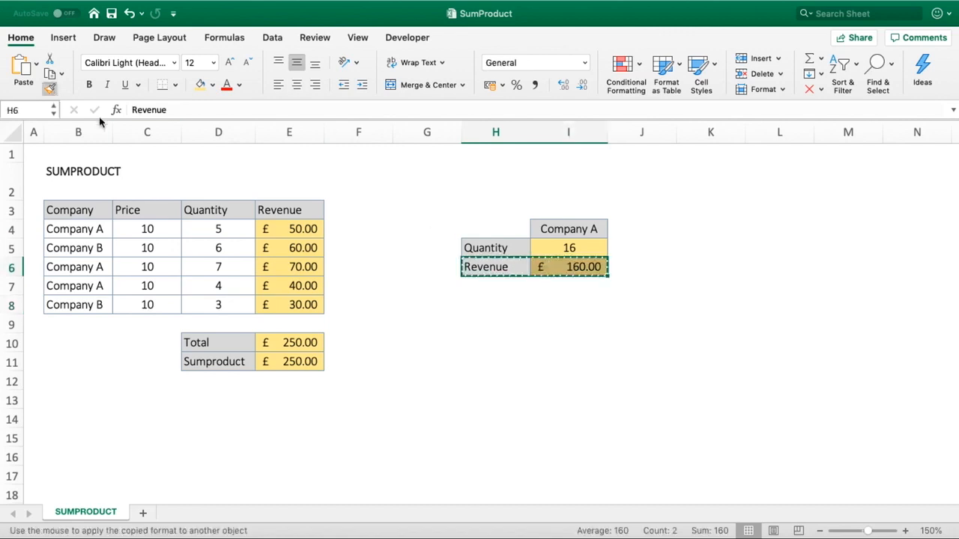
pyautogui.moveTo(464, 304); pyautogui.dragTo(570, 309)
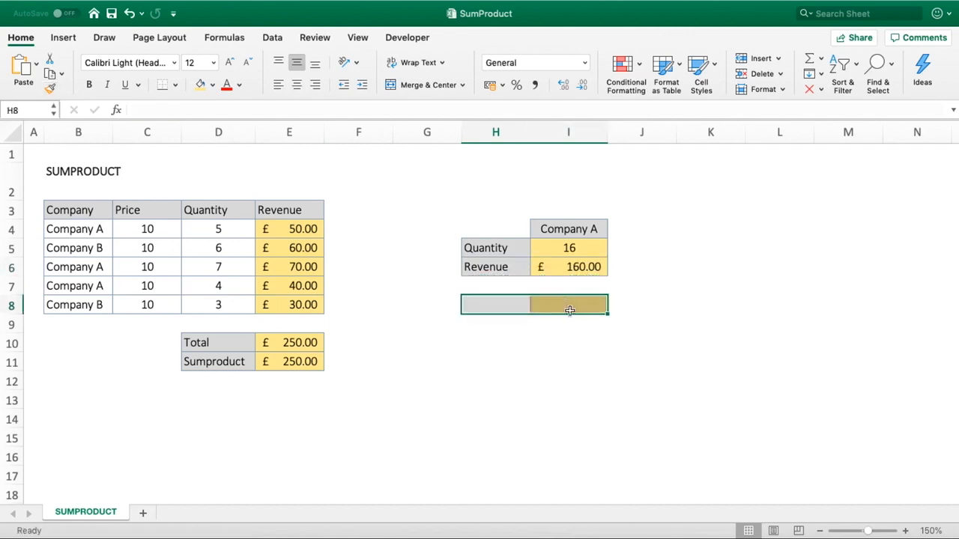
pyautogui.click(562, 351)
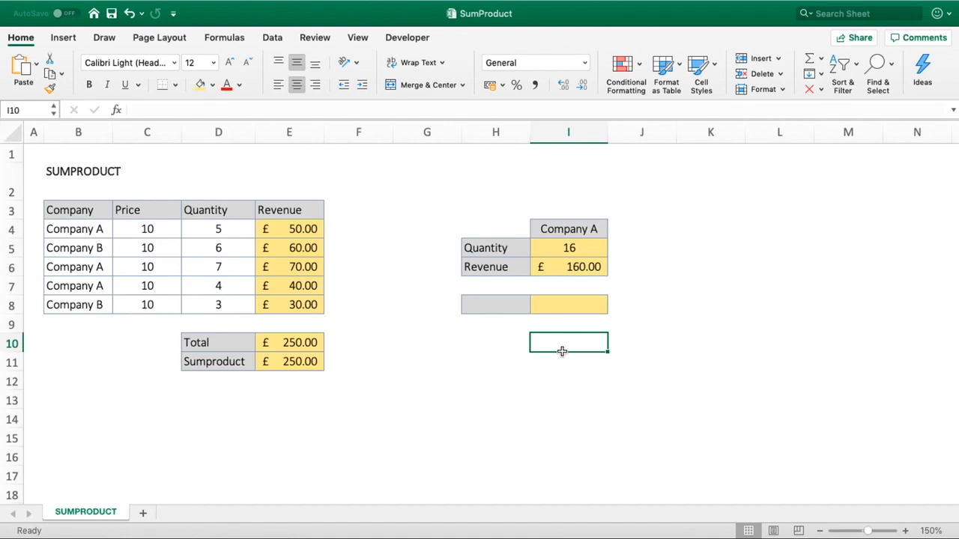
# - Label cell H8 as Sumproduct
pyautogui.click(502, 305)
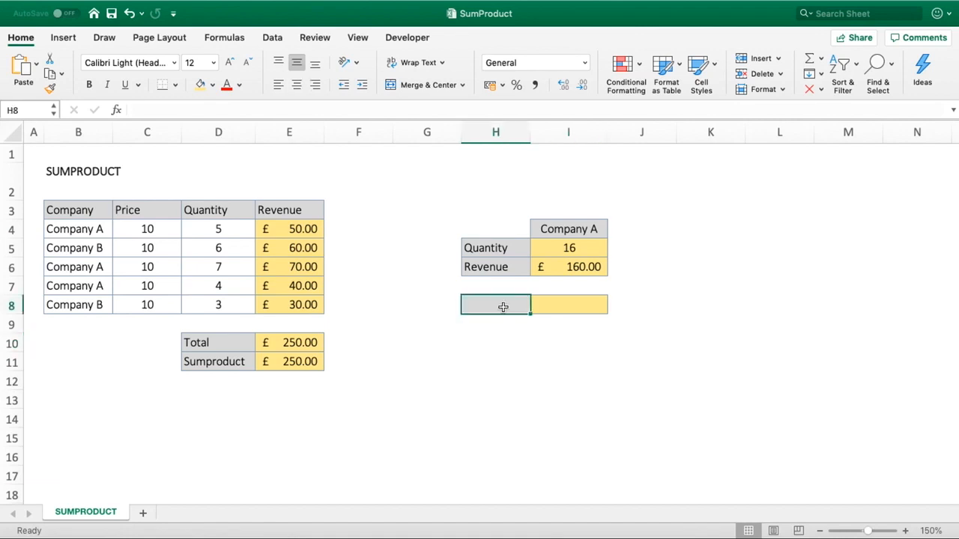
pyautogui.write('Sumprod')
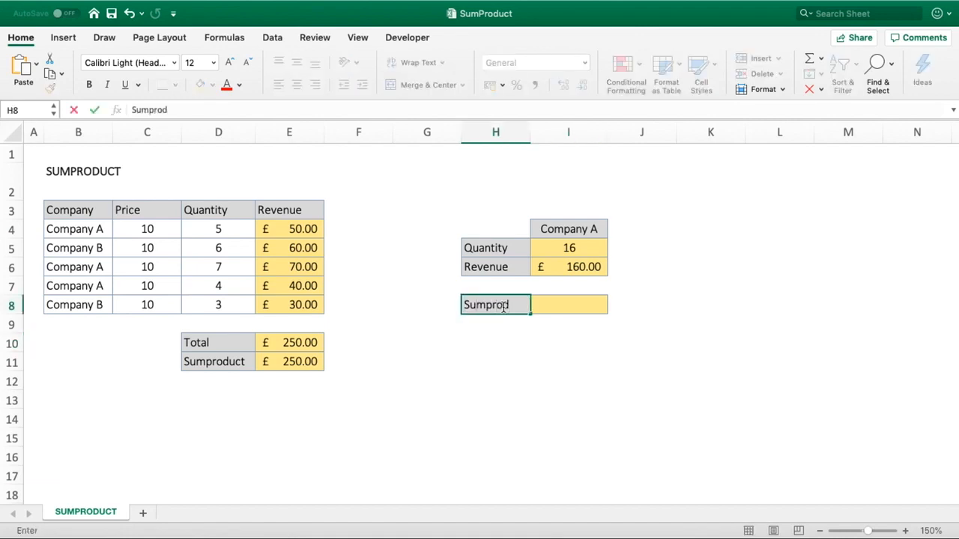
pyautogui.write('uct')
pyautogui.press('Return')
# - Start a SUMPRODUCT formula in I8 that compares the company range B4:B8 with the company name in I4
pyautogui.click(579, 305)
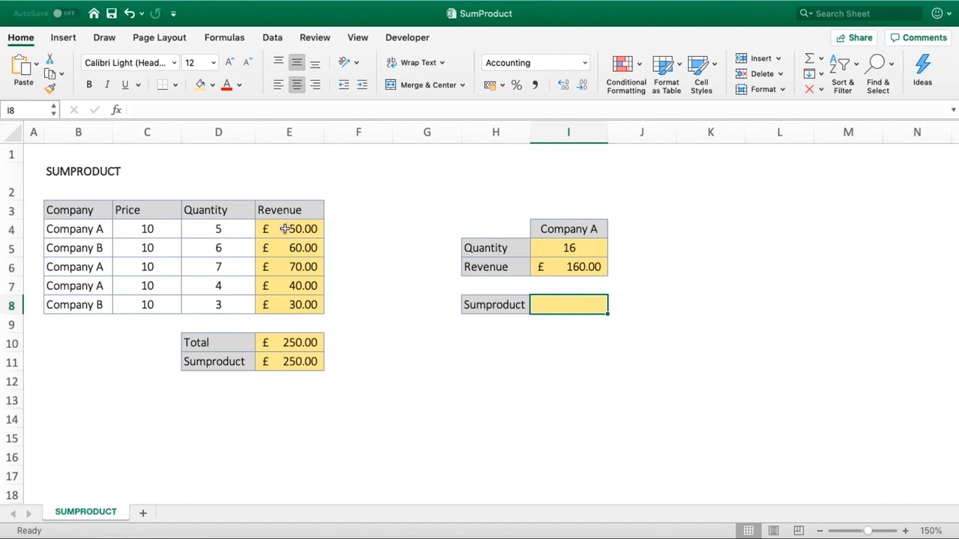
pyautogui.moveTo(285, 230); pyautogui.dragTo(289, 305)
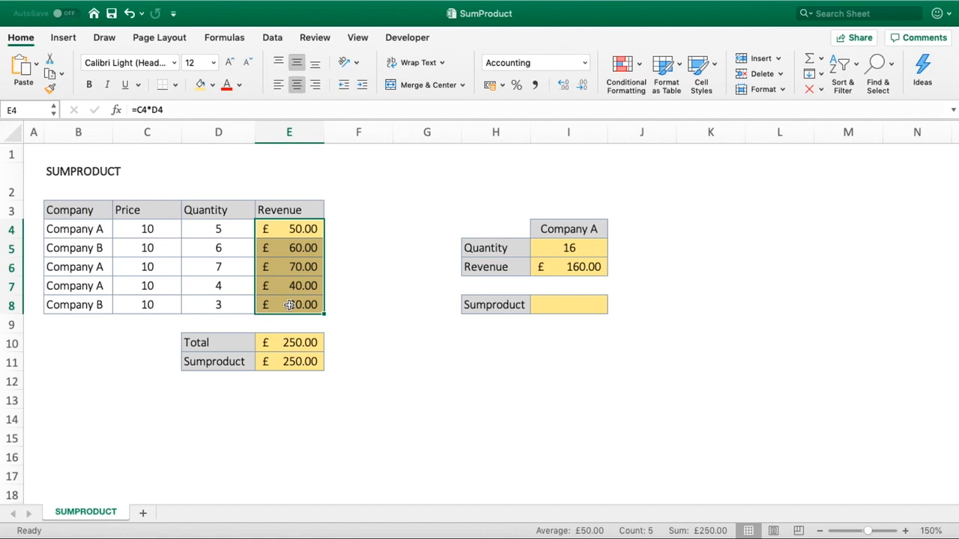
pyautogui.click(558, 301)
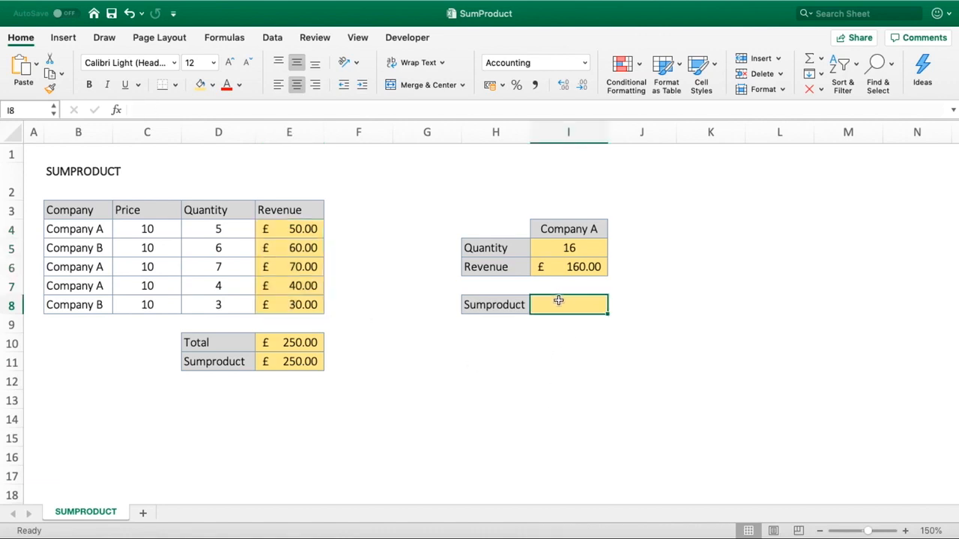
pyautogui.write('=sum')
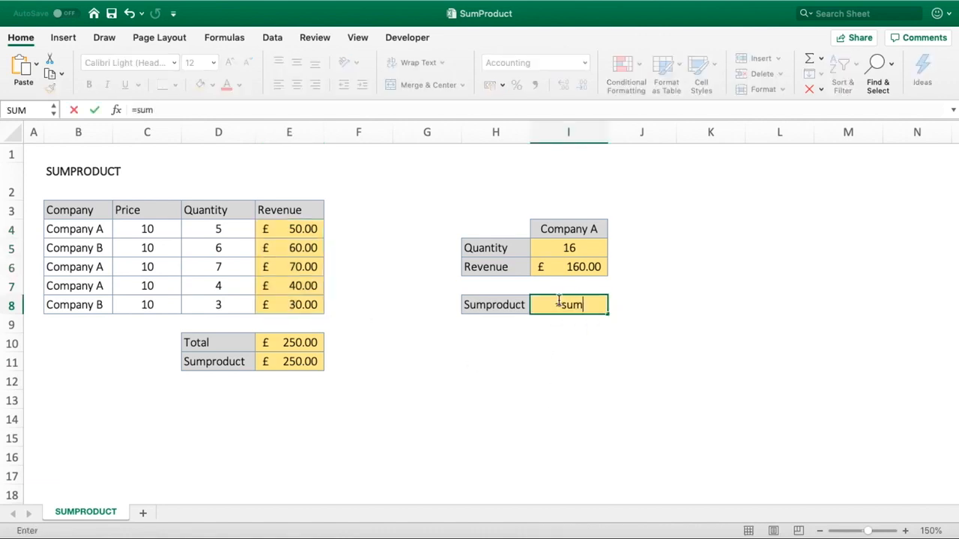
pyautogui.write('product(')
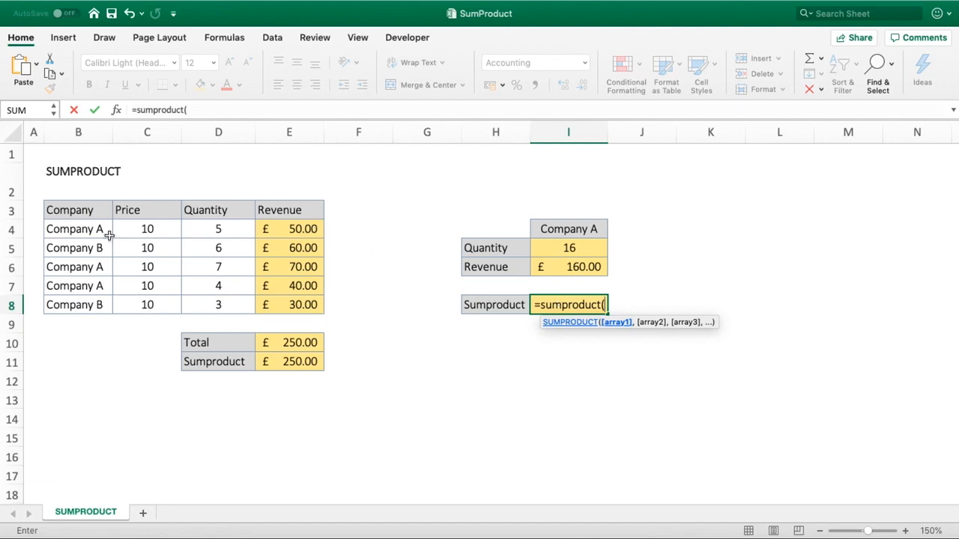
pyautogui.moveTo(100, 229); pyautogui.dragTo(94, 300)
pyautogui.write('=')
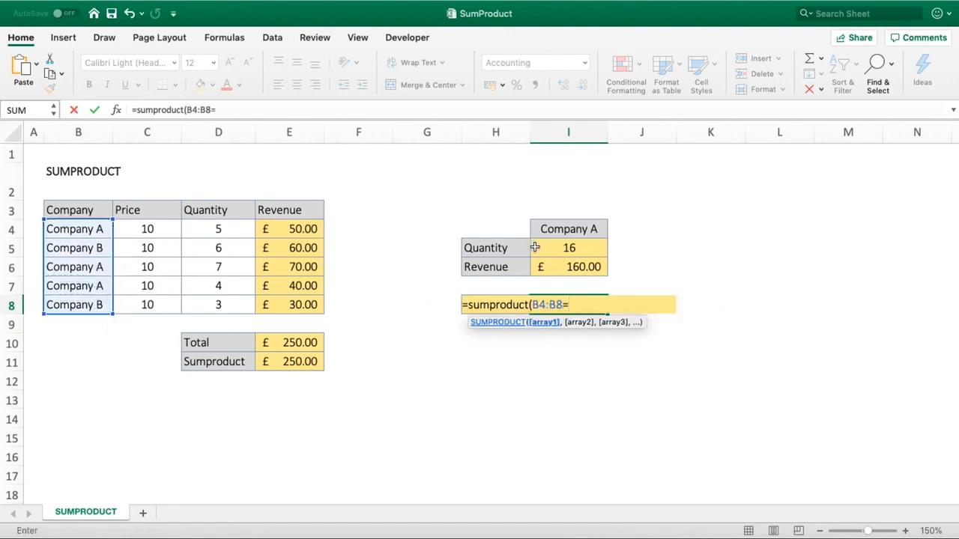
pyautogui.click(553, 231)
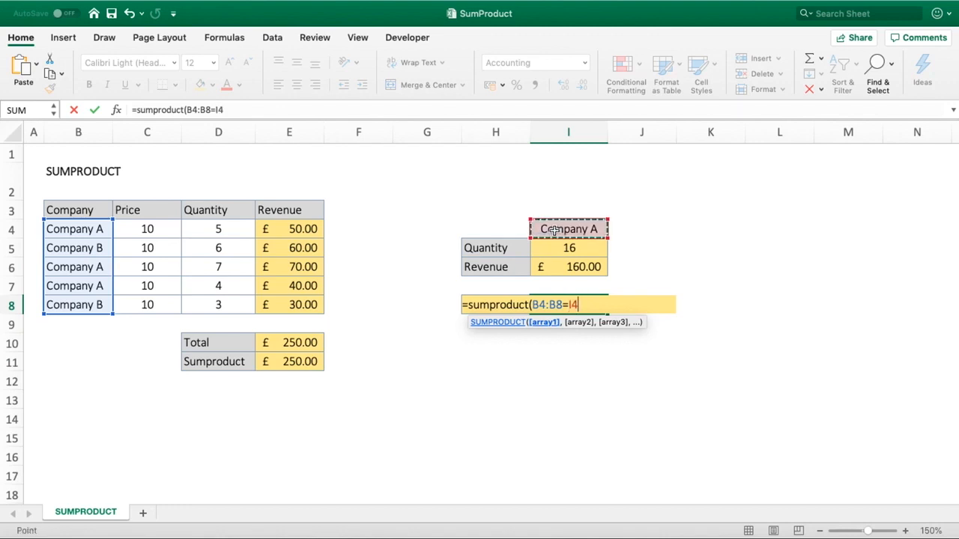
# - Put the I8 comparison in parentheses and multiply it by the price and quantity ranges, giving =SUMPRODUCT((B4:B8=I4)*C4:C8*D4:D8)
pyautogui.click(188, 109)
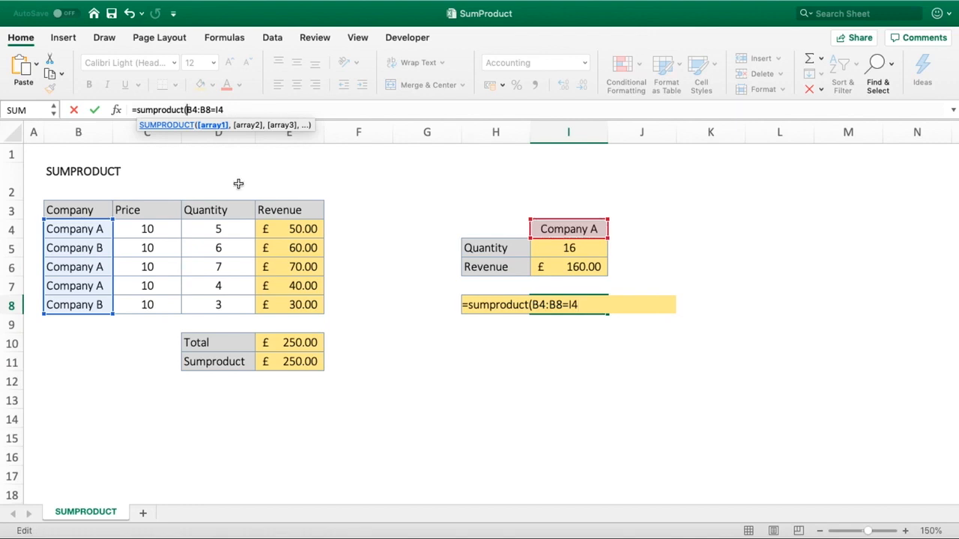
pyautogui.write('(')
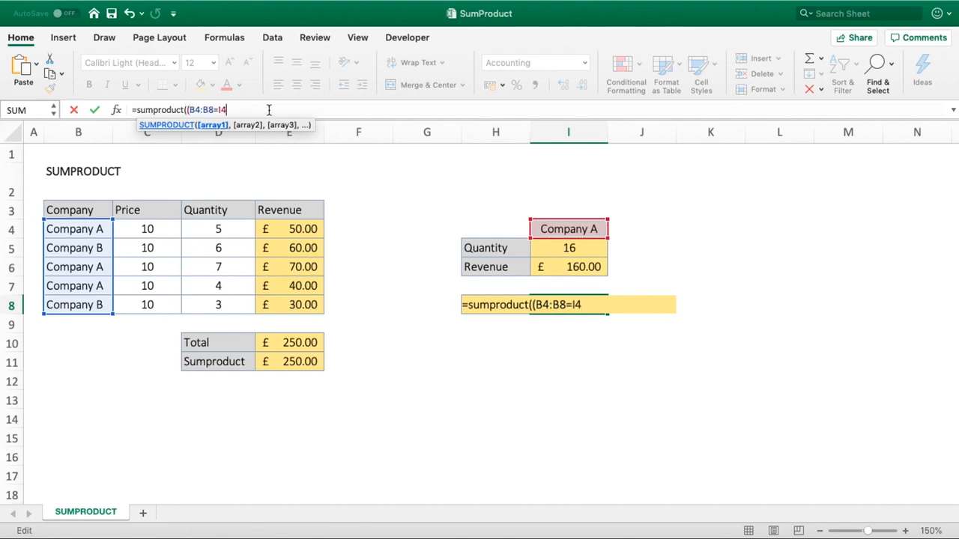
pyautogui.write(')*')
pyautogui.click(162, 229)
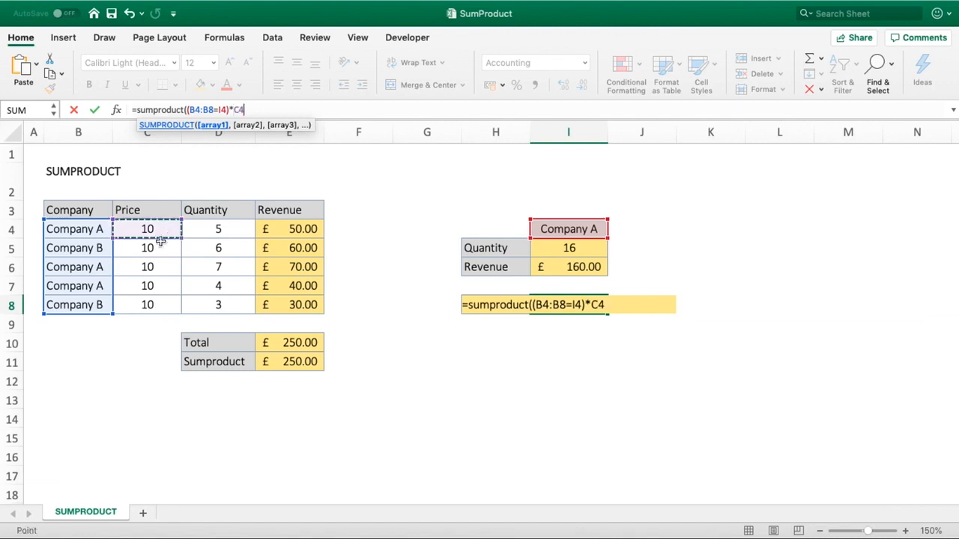
pyautogui.moveTo(160, 241); pyautogui.dragTo(153, 302)
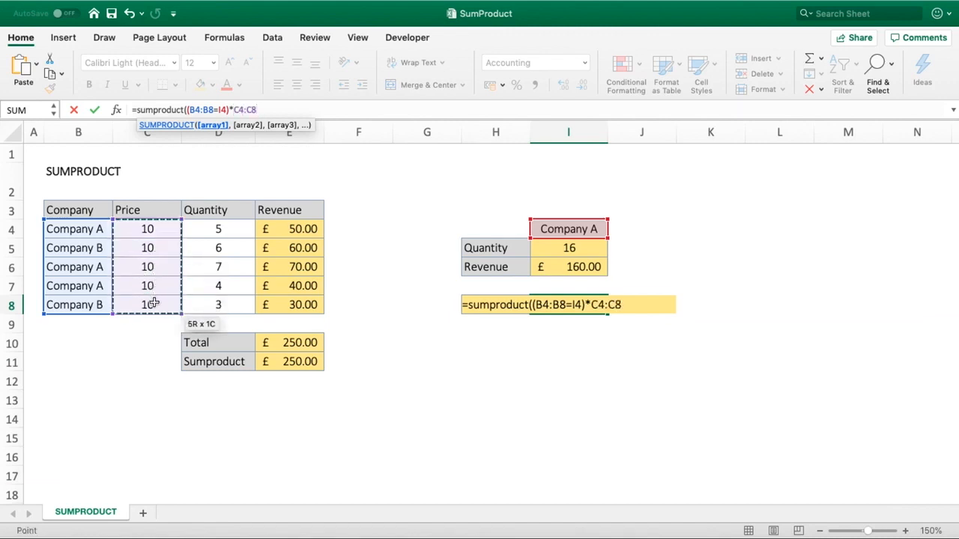
pyautogui.write('*')
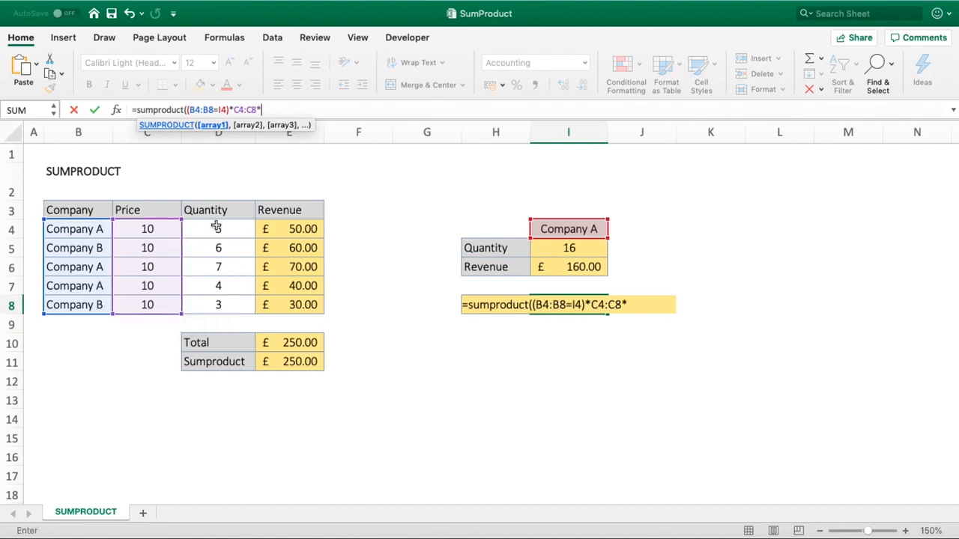
pyautogui.moveTo(216, 227); pyautogui.dragTo(218, 304)
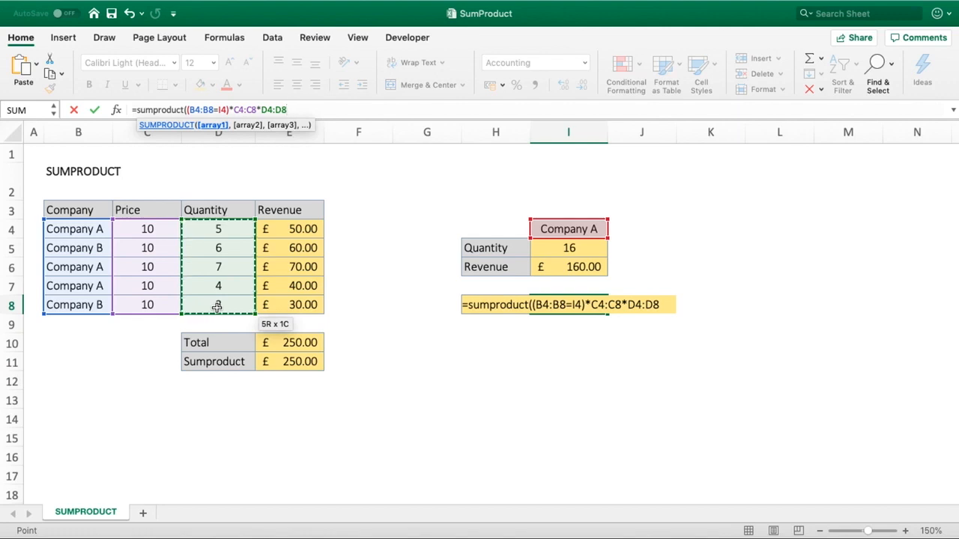
pyautogui.write(')')
pyautogui.moveTo(574, 521)
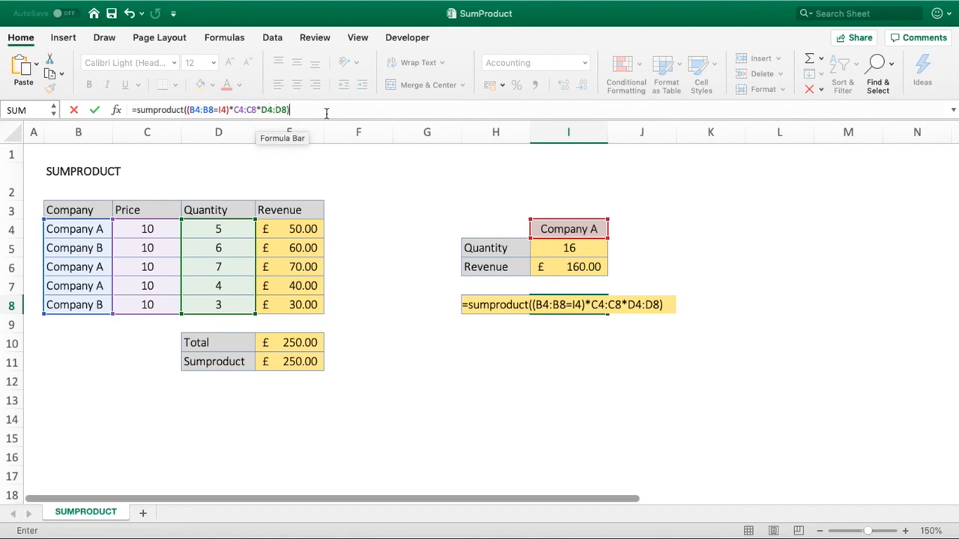
pyautogui.press('Return')
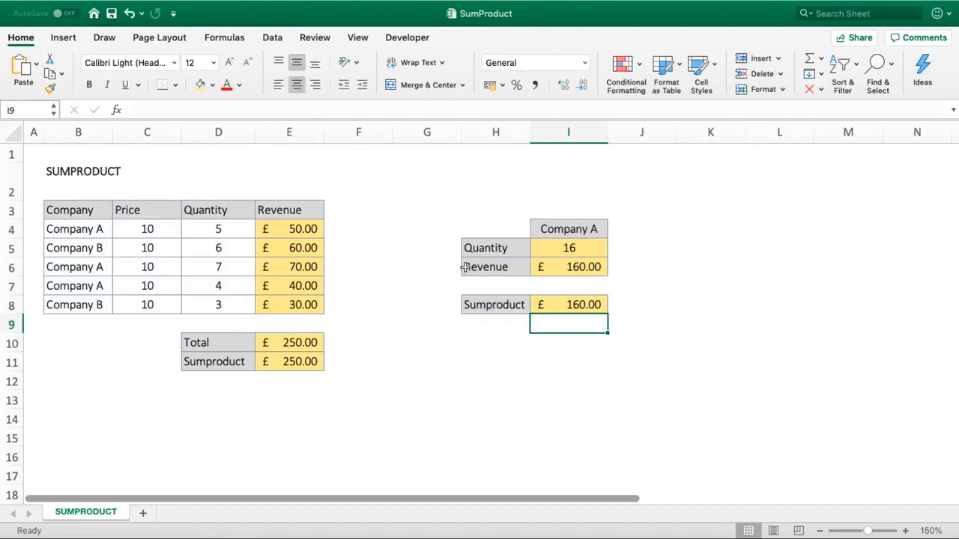
# - Compare the Revenue formula in I6 with the Sumproduct formula in I8 and the table columns each one uses
pyautogui.click(555, 271)
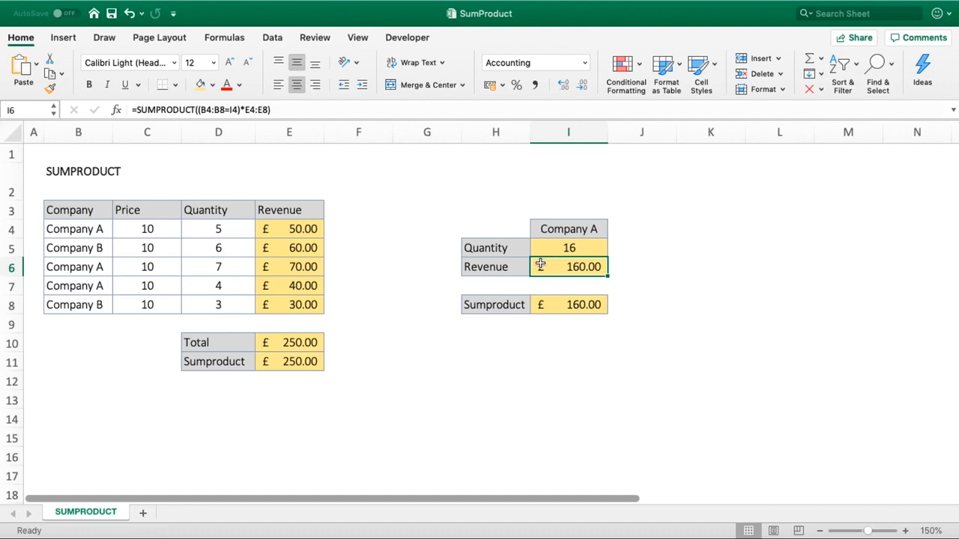
pyautogui.click(295, 232)
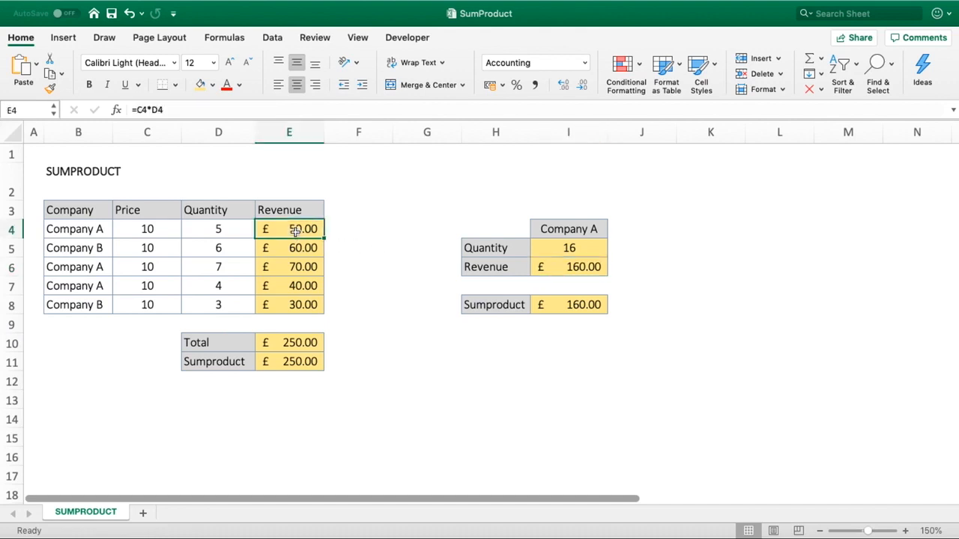
pyautogui.click(557, 267)
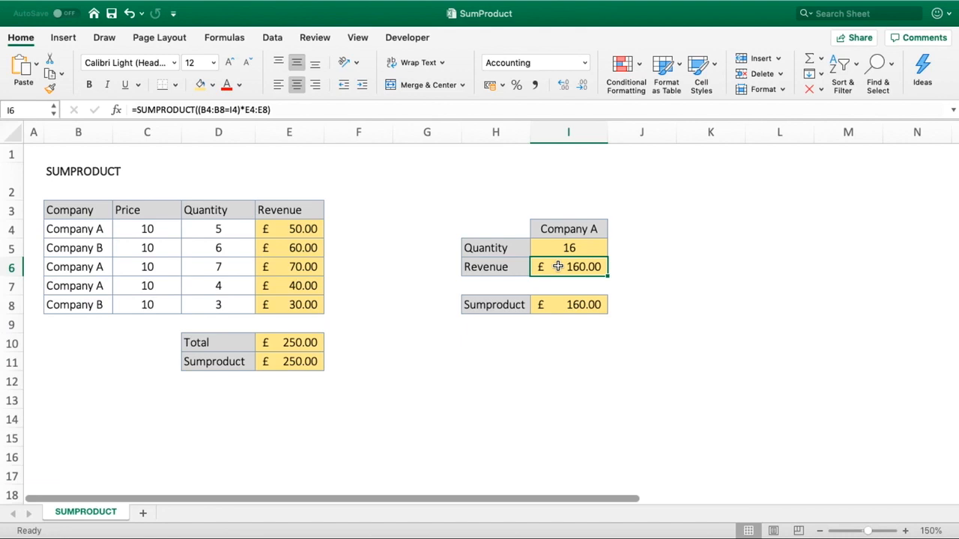
pyautogui.moveTo(103, 228); pyautogui.dragTo(177, 231)
pyautogui.click(198, 229)
pyautogui.click(559, 300)
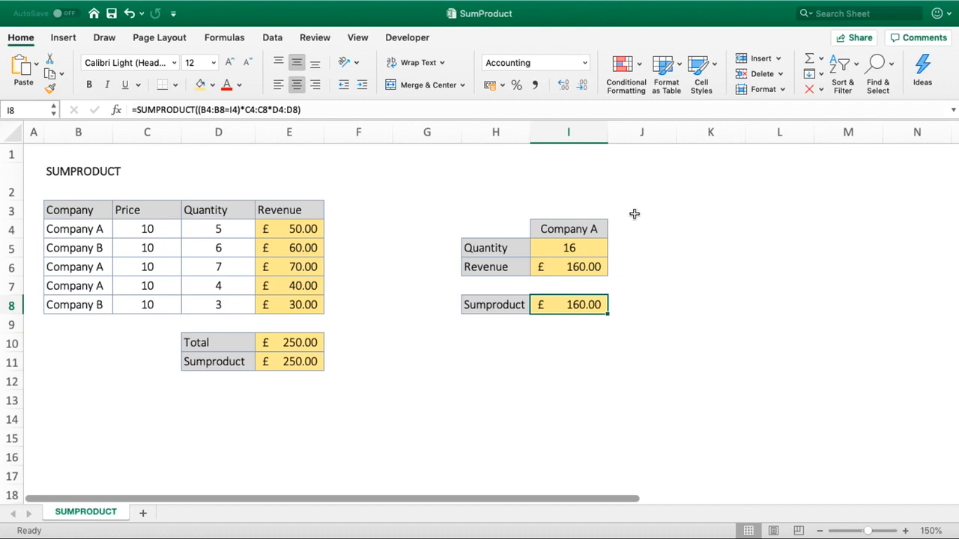
# - Change the company name in I4 to Company B
pyautogui.click(574, 225)
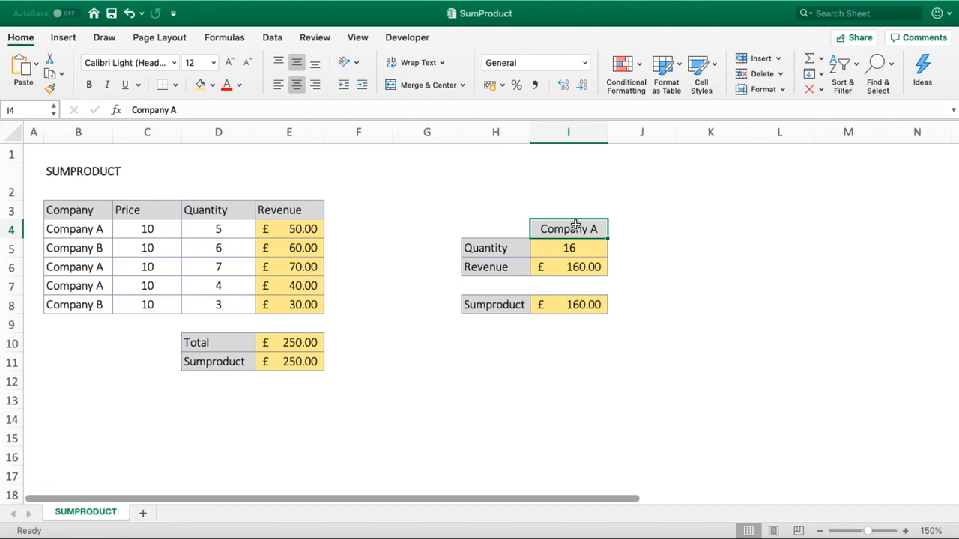
pyautogui.click(200, 111)
pyautogui.press('BackSpace')
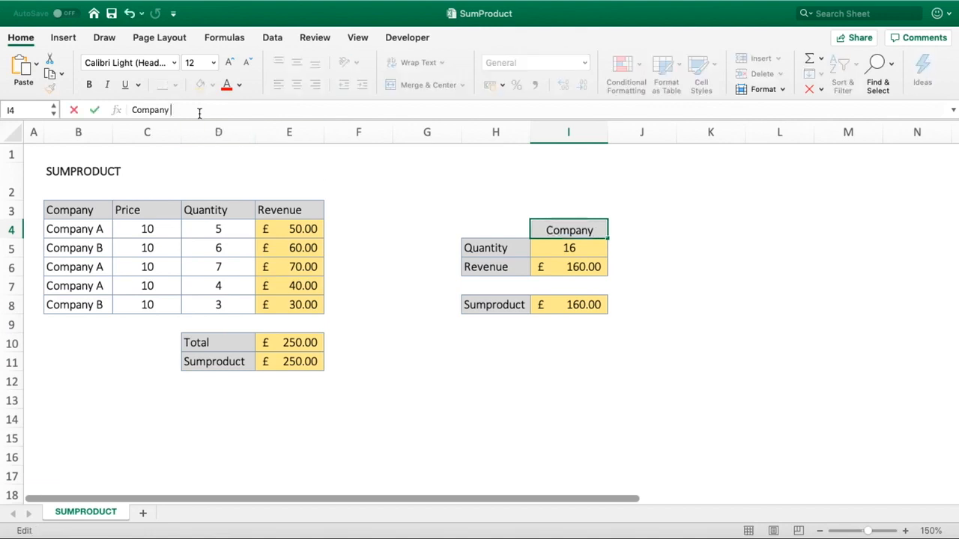
pyautogui.write('B')
pyautogui.press('Return')
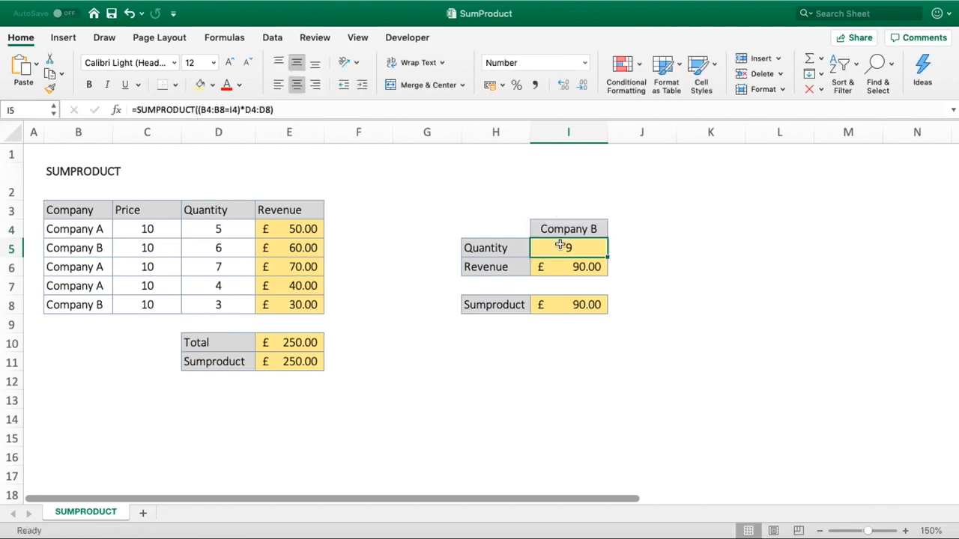
# - Check the Company B results and formulas in I5, I6 and I8 against the Company B revenue in E5
pyautogui.click(639, 358)
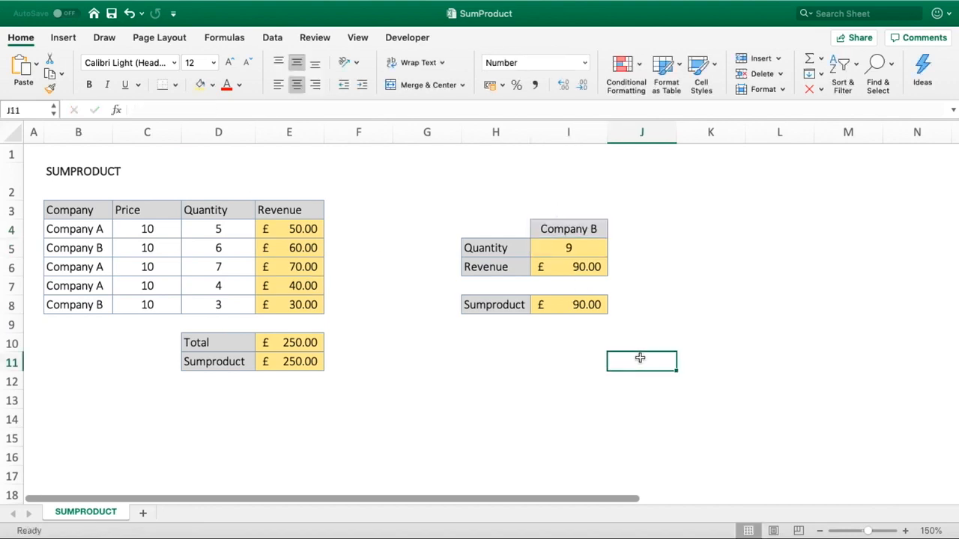
pyautogui.click(594, 253)
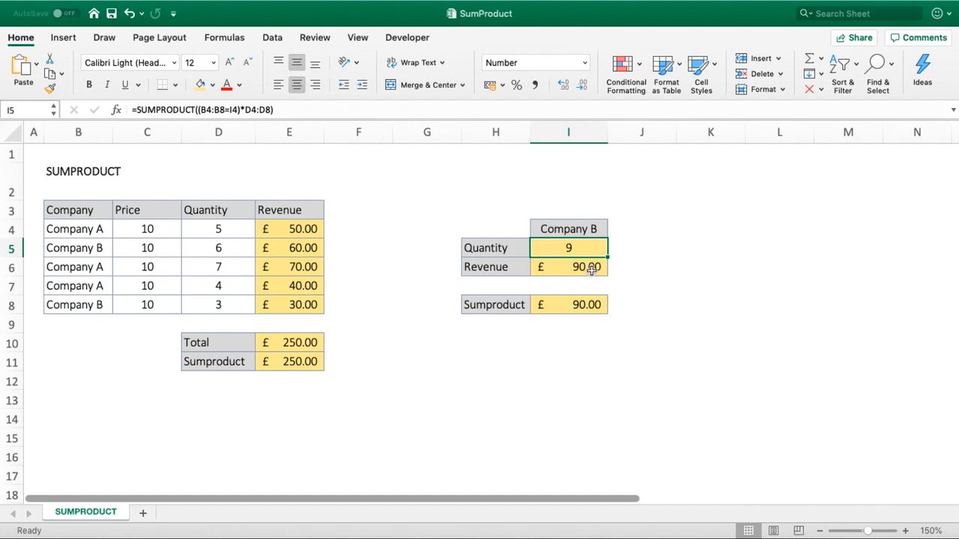
pyautogui.click(586, 268)
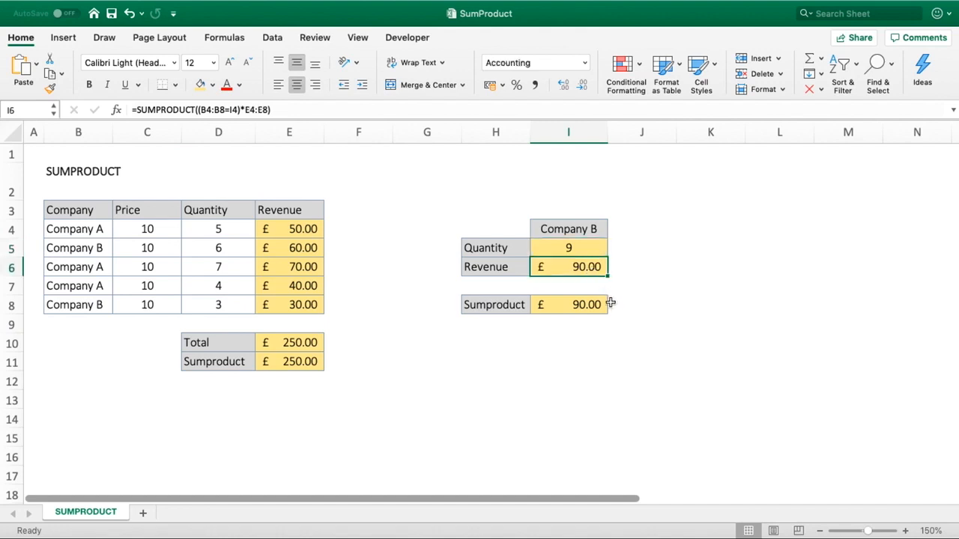
pyautogui.click(604, 305)
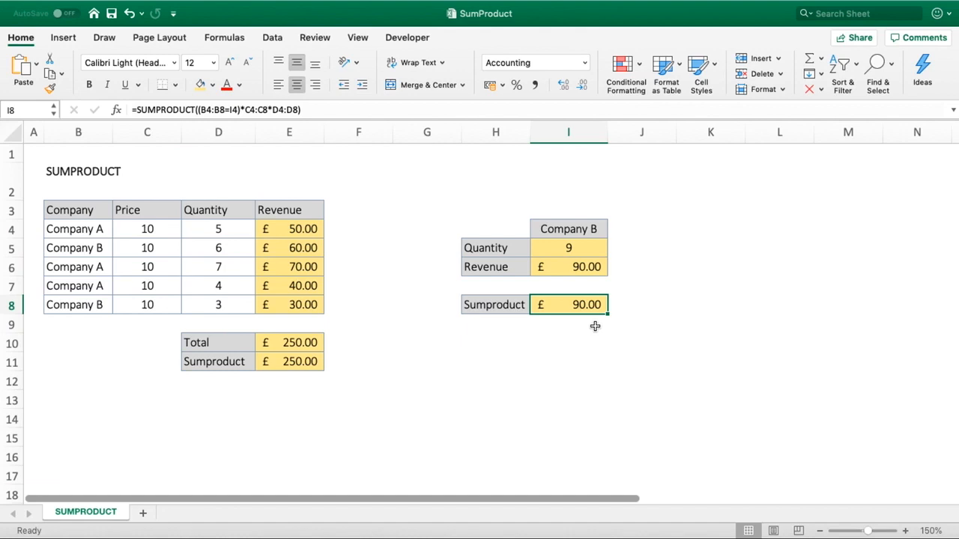
pyautogui.click(307, 248)
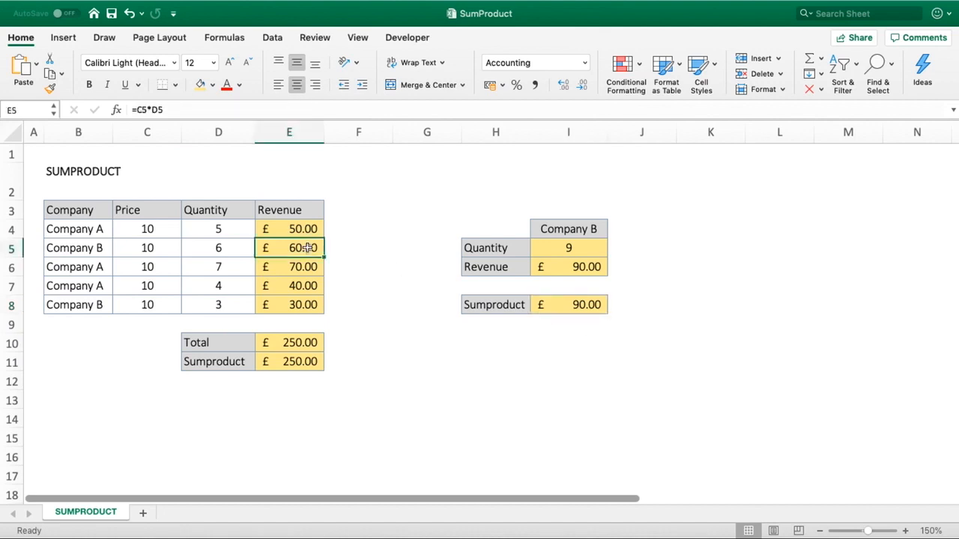
pyautogui.click(541, 306)
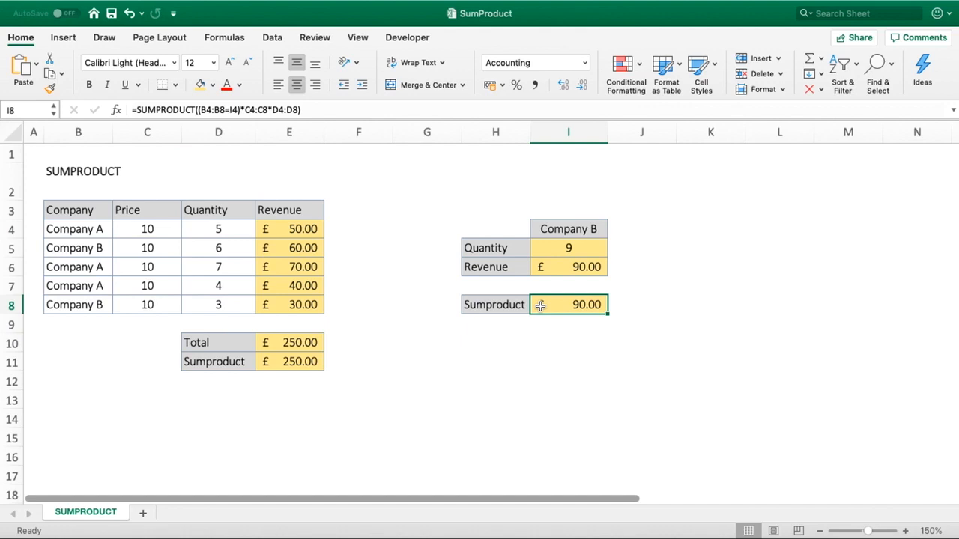